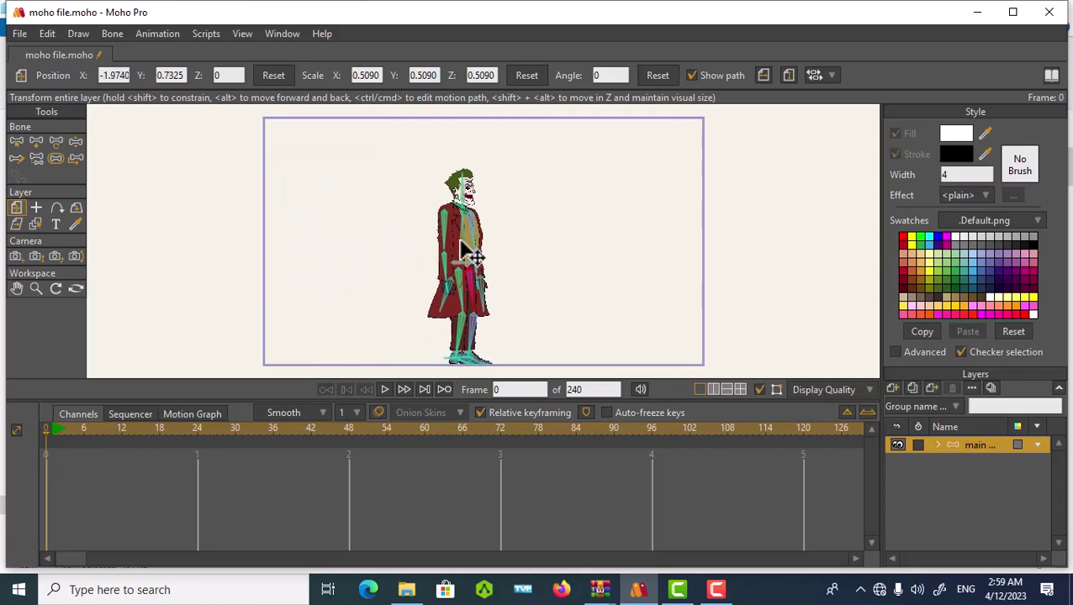
Test the leg rig at frame 0 with Manipulate Bones by swinging one leg forward and the other back.
{"action": "scroll", "coordinate": [472, 257], "scroll_direction": "up", "scroll_amount": 5}
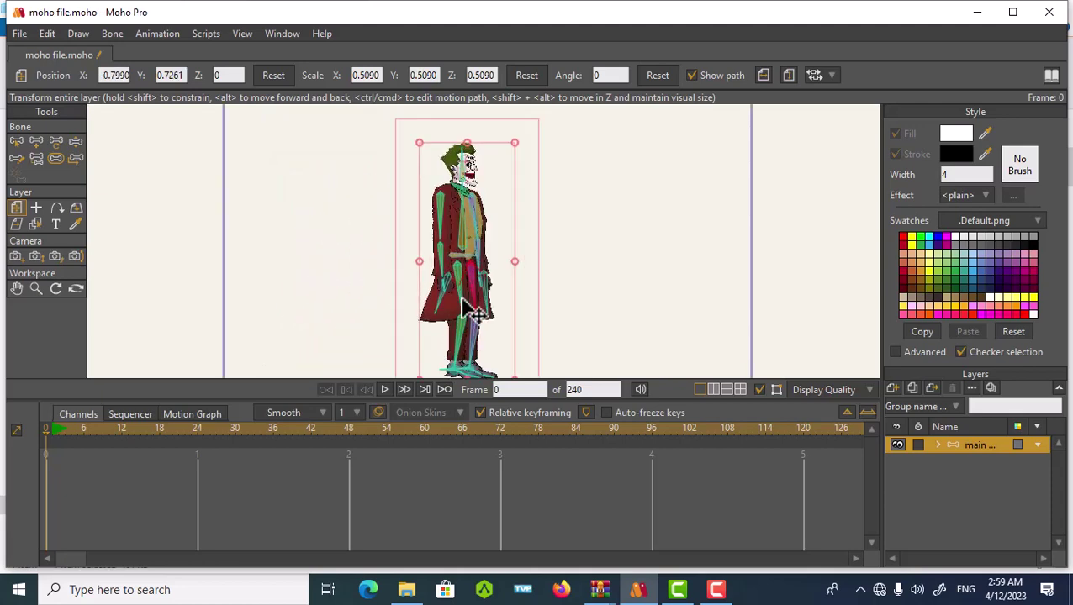
{"action": "left_click", "coordinate": [16, 289]}
{"action": "left_click_drag", "start_coordinate": [189, 272], "coordinate": [105, 143]}
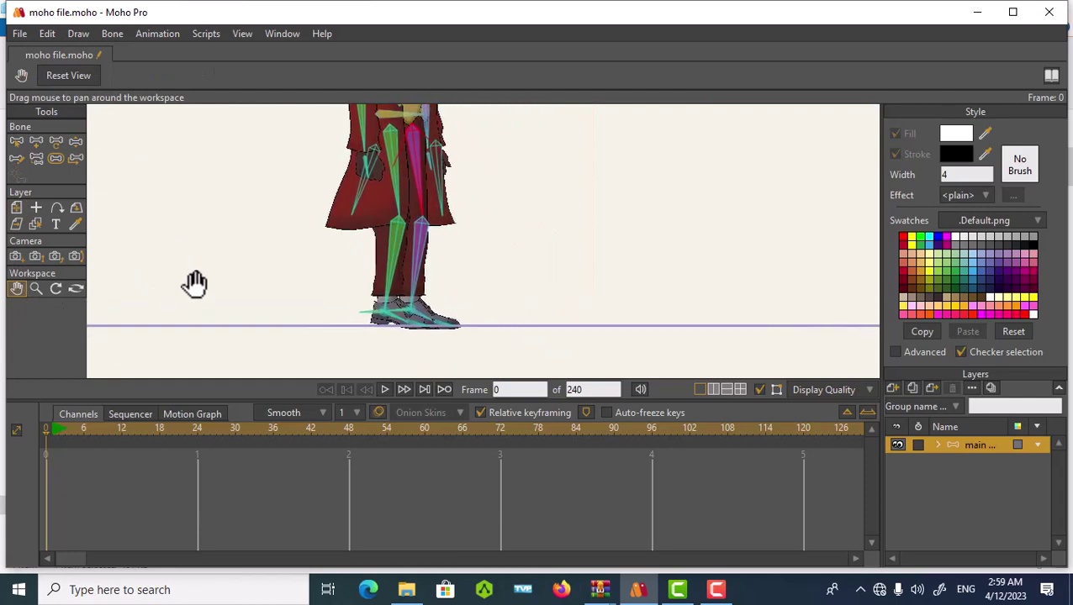
{"action": "scroll", "coordinate": [192, 284], "scroll_direction": "up", "scroll_amount": 1}
{"action": "left_click", "coordinate": [75, 142]}
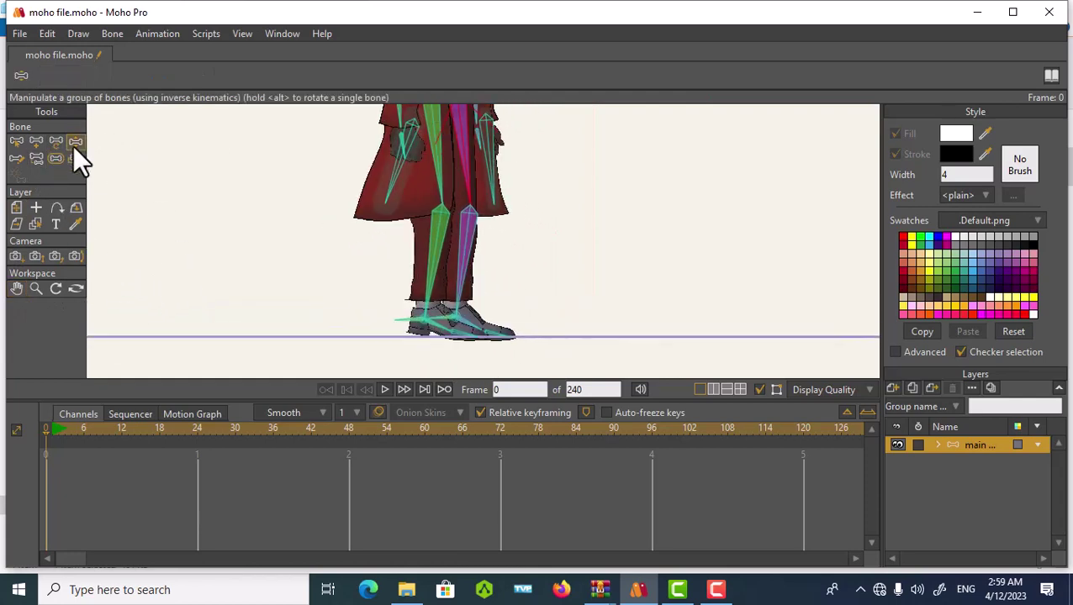
{"action": "left_click_drag", "start_coordinate": [458, 318], "coordinate": [596, 316]}
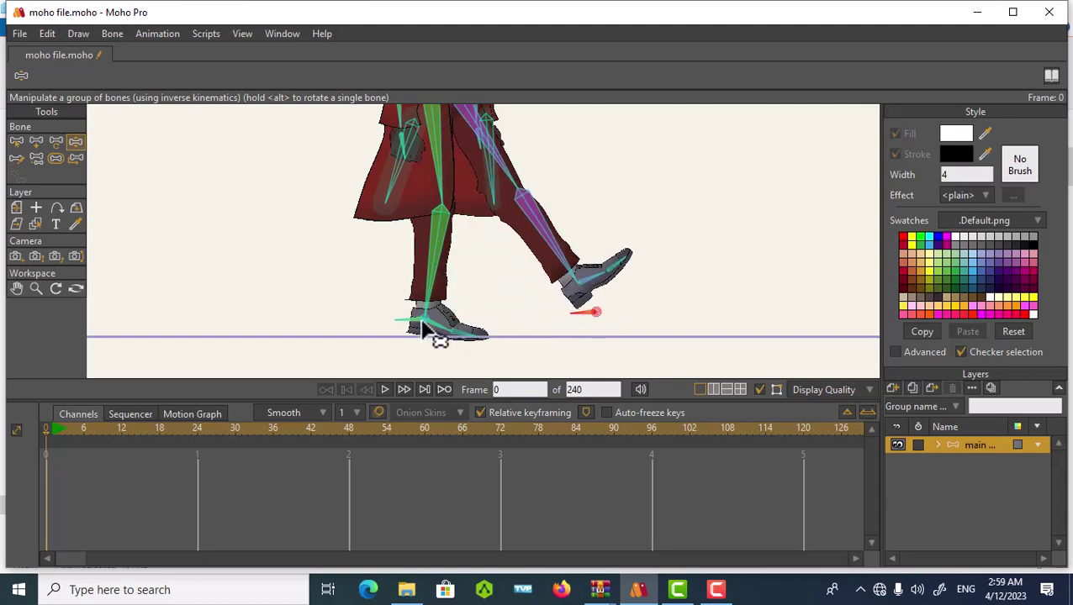
{"action": "left_click_drag", "start_coordinate": [438, 333], "coordinate": [147, 353]}
{"action": "left_click_drag", "start_coordinate": [117, 399], "coordinate": [7, 508]}
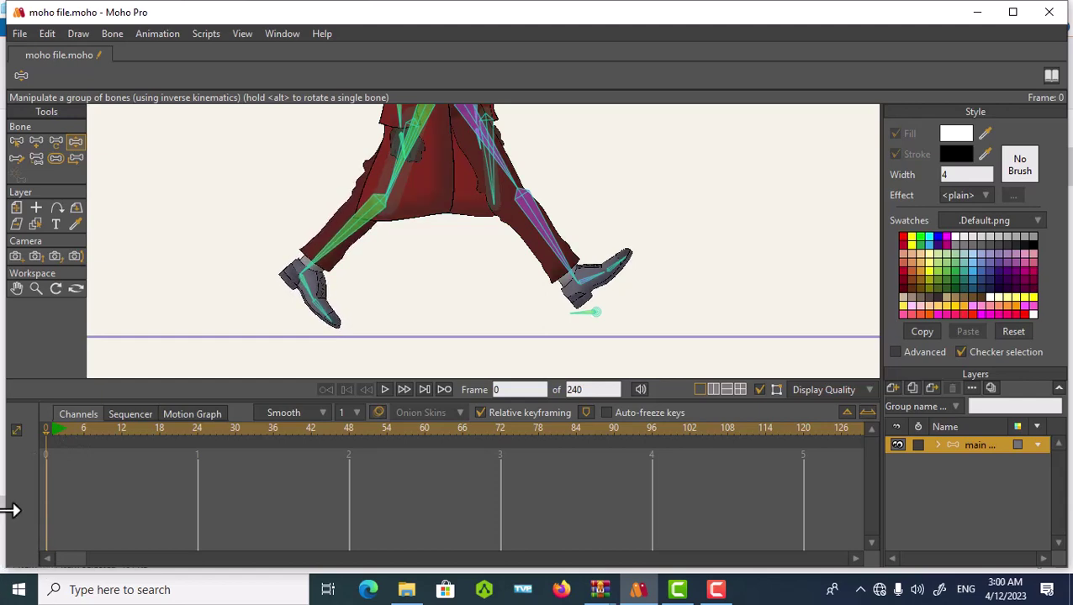
{"action": "left_click", "coordinate": [586, 286]}
{"action": "left_click_drag", "start_coordinate": [593, 324], "coordinate": [551, 326]}
{"action": "scroll", "coordinate": [155, 296], "scroll_direction": "down", "scroll_amount": 2}
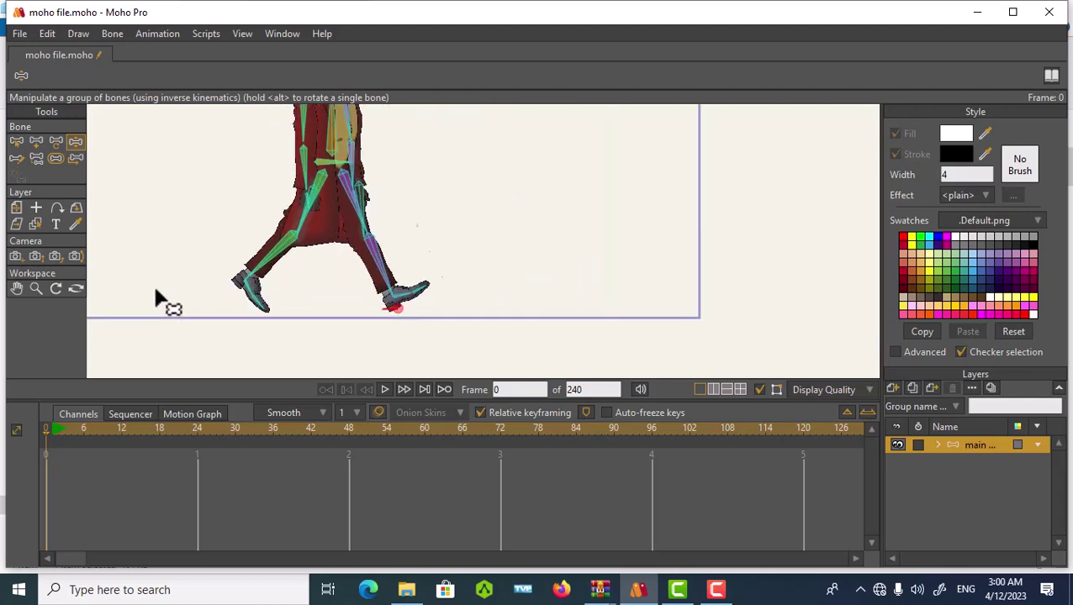
At frame 1, pose the legs in a wide stride with the green-boned leg back and the purple-boned leg forward.
{"action": "scroll", "coordinate": [155, 296], "scroll_direction": "up", "scroll_amount": 2}
{"action": "scroll", "coordinate": [160, 299], "scroll_direction": "down", "scroll_amount": 1}
{"action": "left_click", "coordinate": [16, 288]}
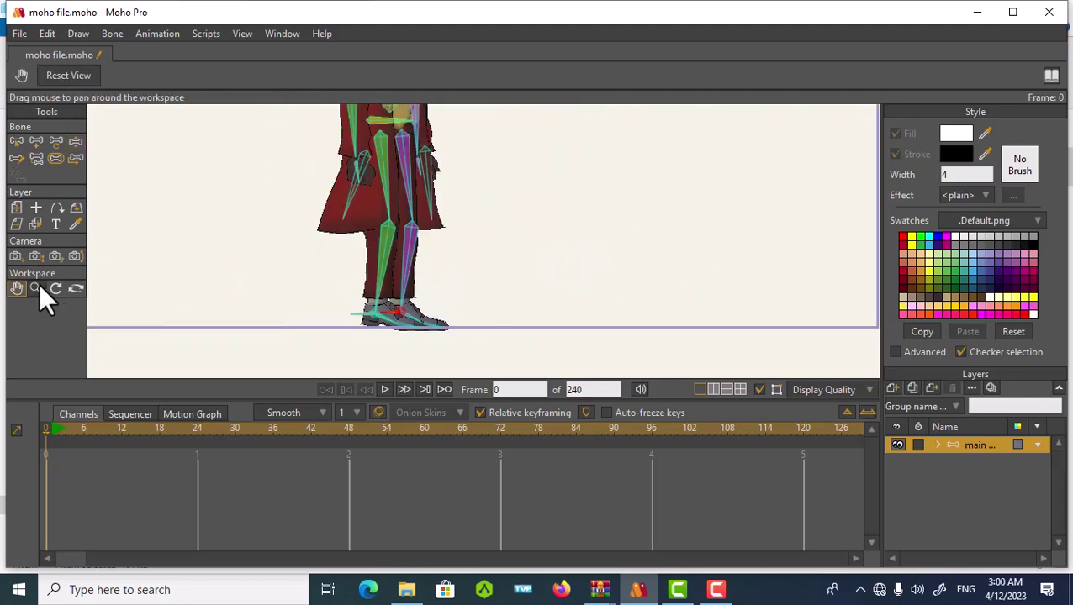
{"action": "left_click", "coordinate": [53, 430]}
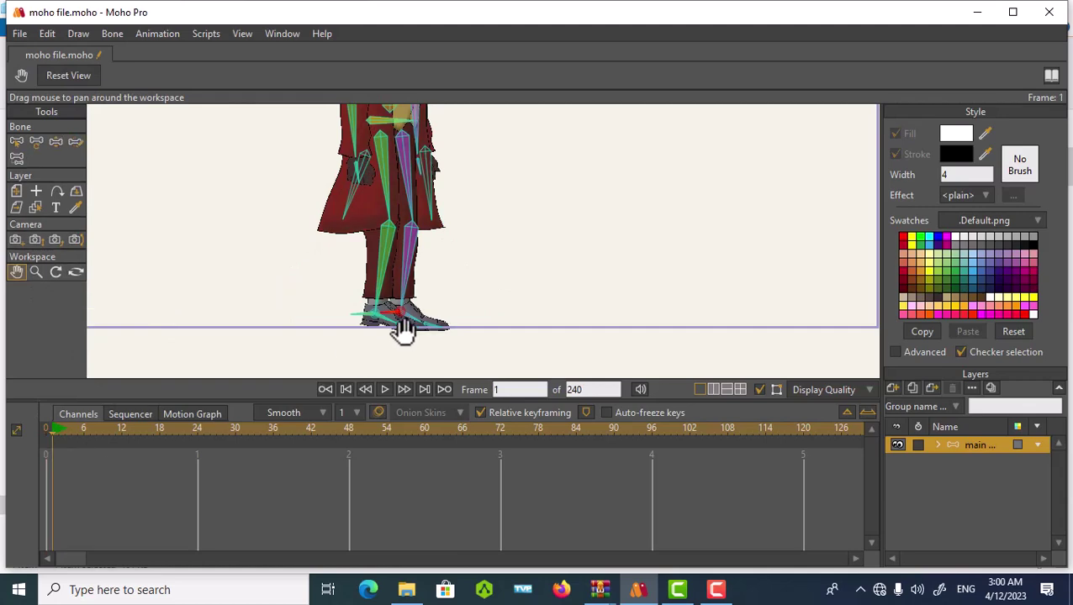
{"action": "left_click", "coordinate": [57, 142]}
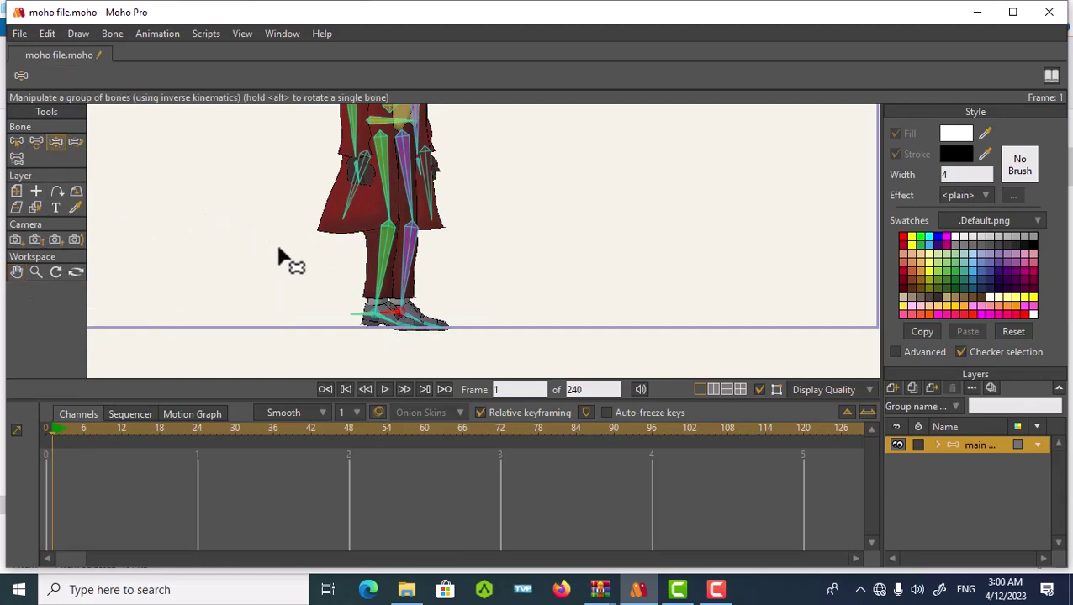
{"action": "left_click_drag", "start_coordinate": [373, 321], "coordinate": [127, 441]}
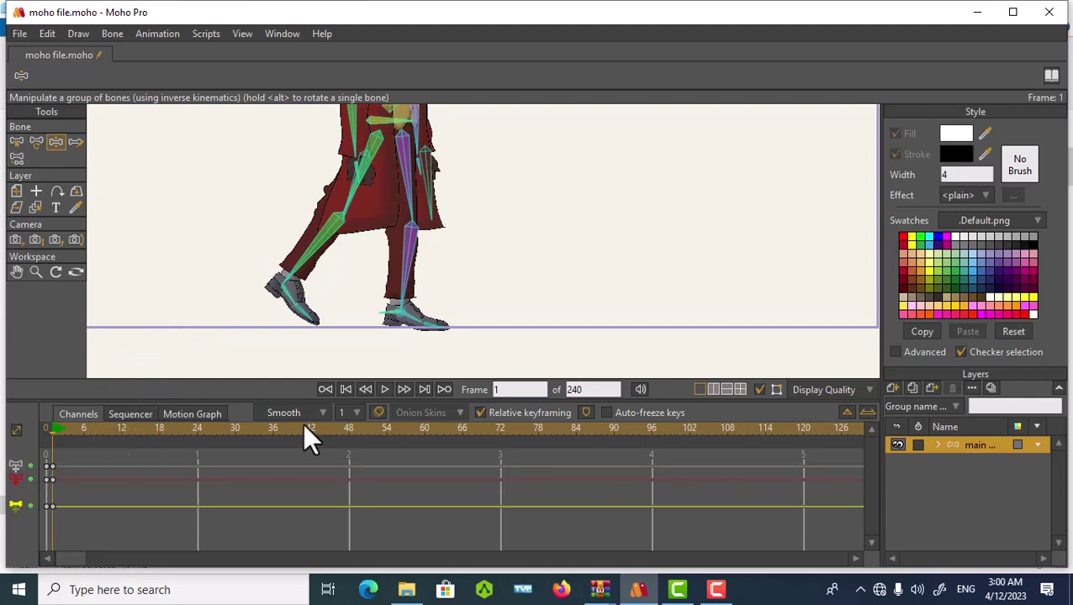
{"action": "left_click", "coordinate": [435, 314]}
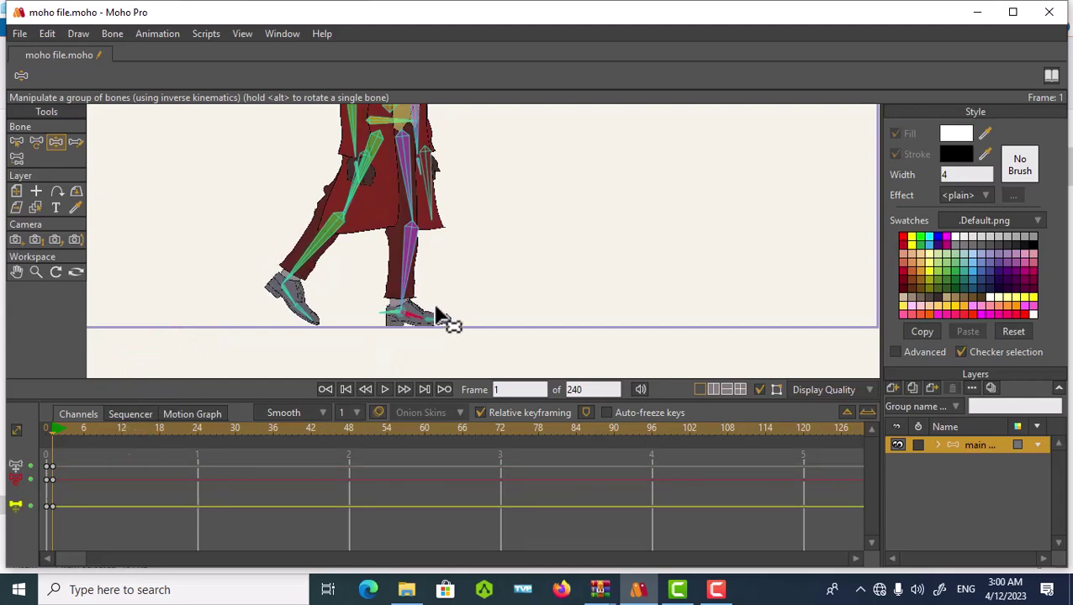
{"action": "left_click_drag", "start_coordinate": [436, 315], "coordinate": [464, 316]}
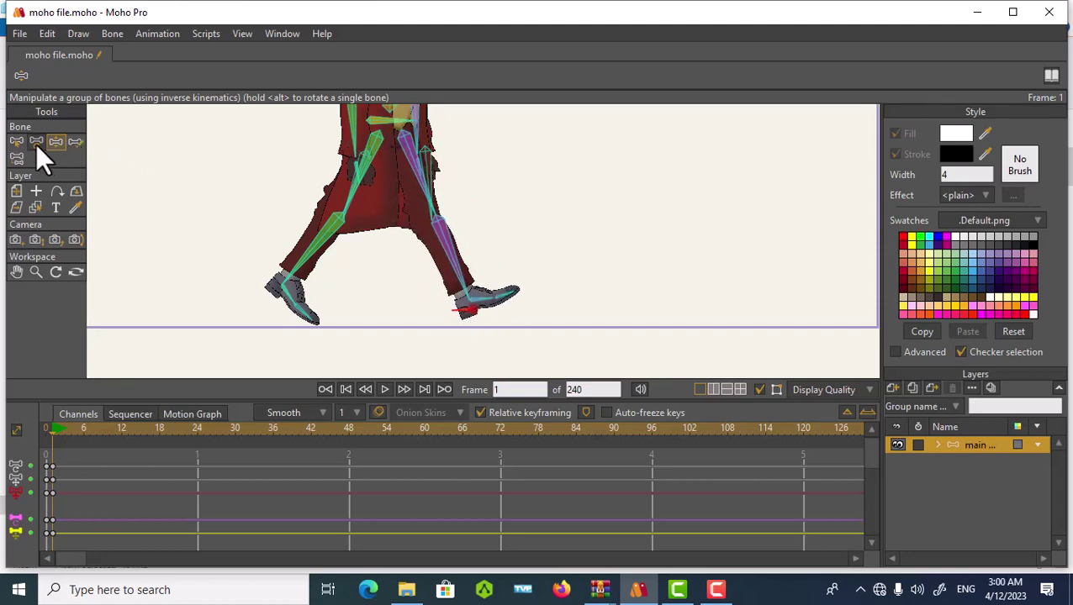
Shift the whole character layer down and slightly back with Transform Layer so the striding feet meet the ground line.
{"action": "left_click", "coordinate": [16, 191]}
{"action": "mouse_move", "coordinate": [364, 227]}
{"action": "left_mouse_down"}
{"action": "mouse_move", "coordinate": [376, 230]}
{"action": "mouse_move", "coordinate": [340, 210]}
{"action": "mouse_move", "coordinate": [364, 206]}
{"action": "mouse_move", "coordinate": [359, 216]}
{"action": "mouse_move", "coordinate": [359, 200]}
{"action": "mouse_move", "coordinate": [363, 212]}
{"action": "left_mouse_up"}
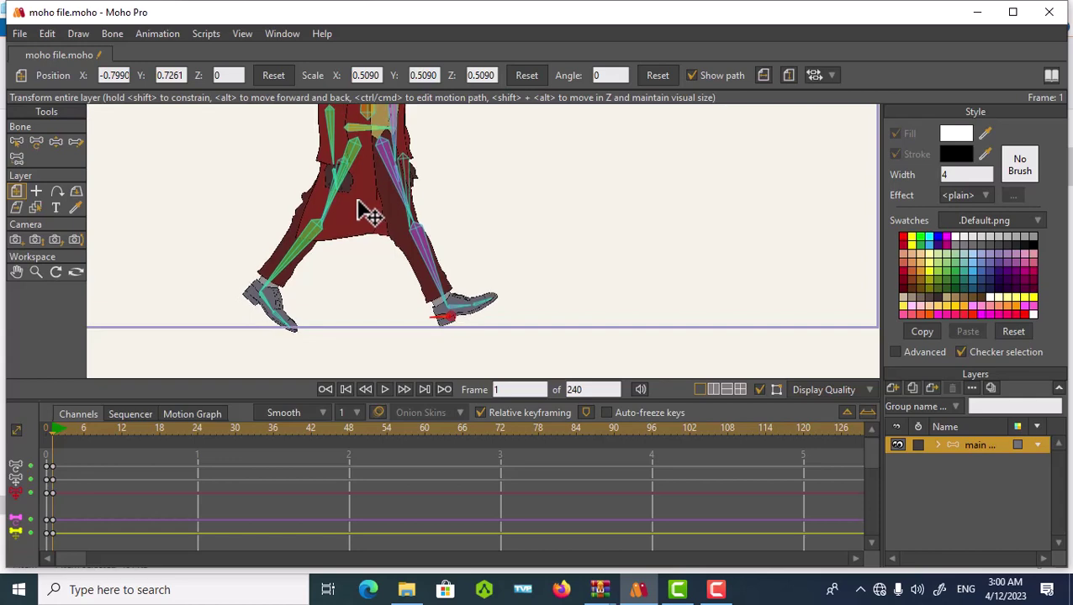
{"action": "left_click_drag", "start_coordinate": [362, 210], "coordinate": [359, 212]}
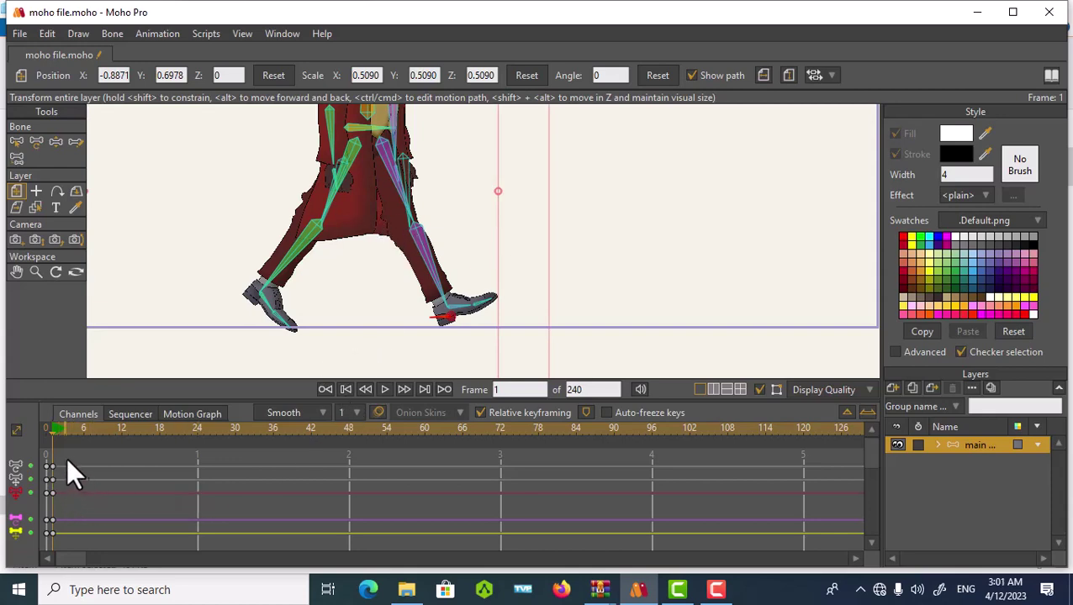
Copy the stride pose keyframes from frame 1 to frame 24.
{"action": "left_click_drag", "start_coordinate": [65, 454], "coordinate": [51, 502]}
{"action": "left_click_drag", "start_coordinate": [52, 431], "coordinate": [194, 467]}
{"action": "key", "text": "ctrl+v"}
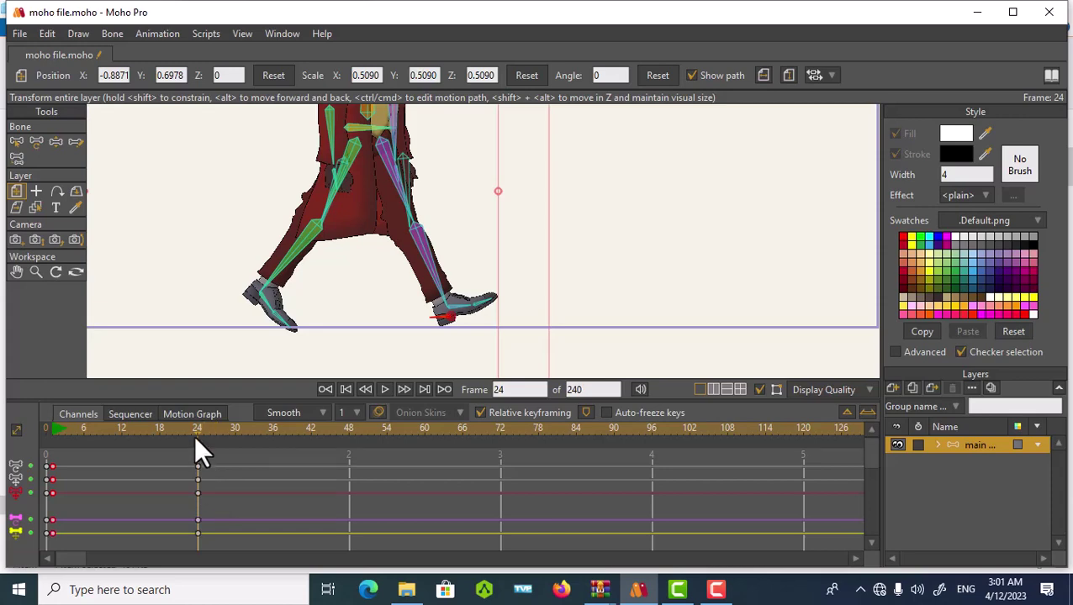
At frame 12, enable onion skins and swap the stride, swinging the purple-boned leg back and the green-boned leg forward.
{"action": "left_click_drag", "start_coordinate": [195, 431], "coordinate": [120, 435]}
{"action": "left_click", "coordinate": [378, 412]}
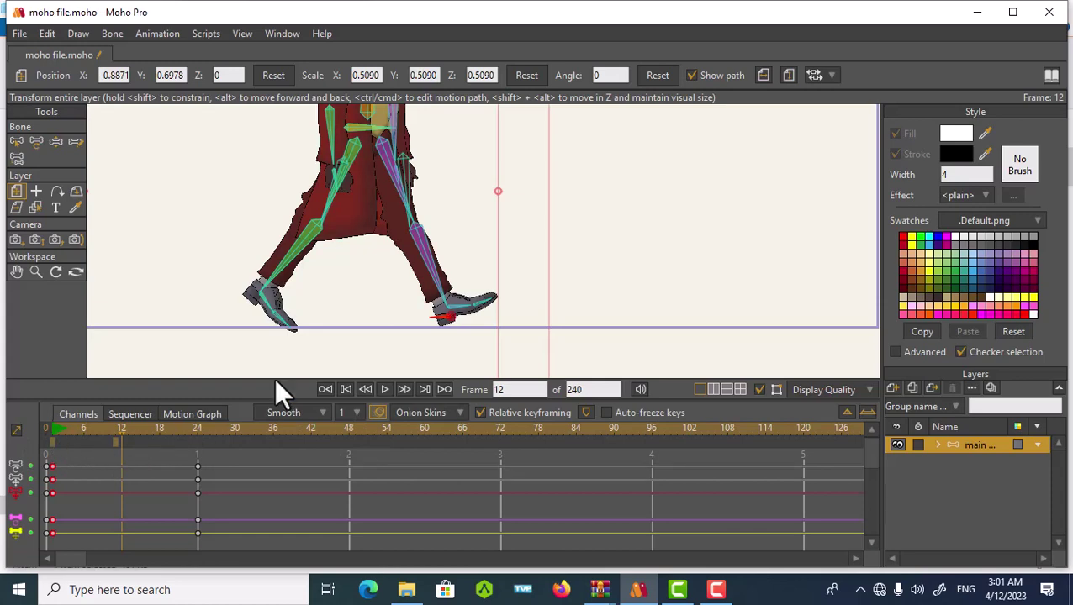
{"action": "left_click", "coordinate": [55, 142]}
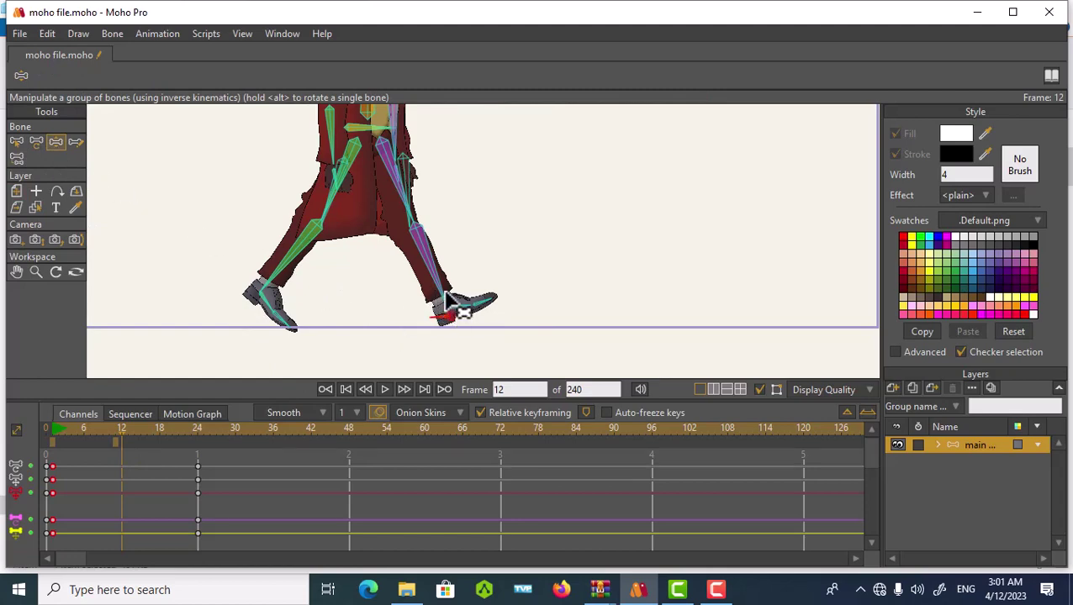
{"action": "left_click_drag", "start_coordinate": [449, 307], "coordinate": [137, 343]}
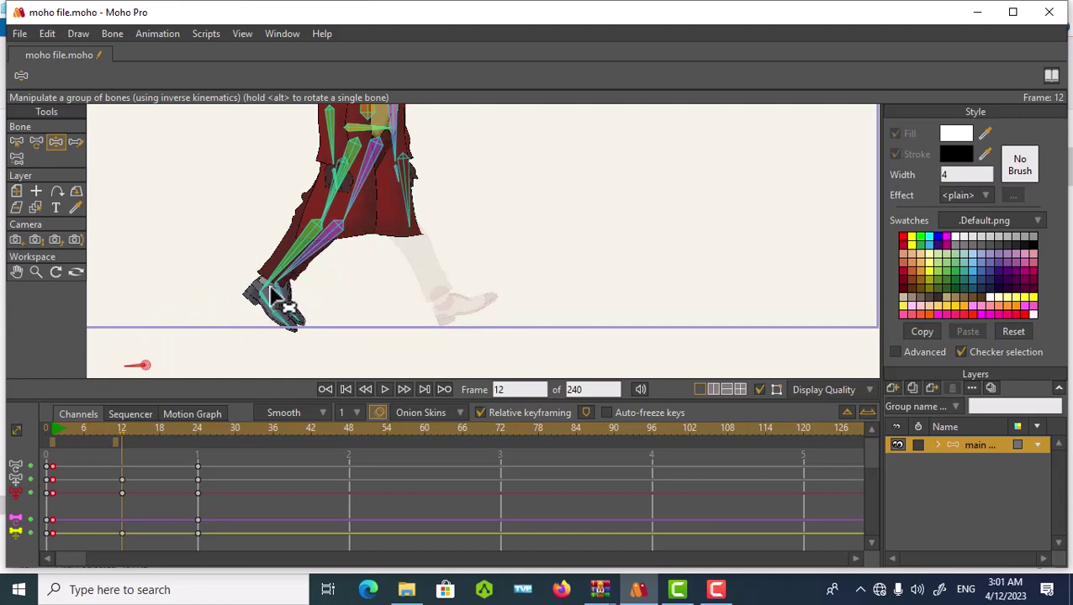
{"action": "left_click", "coordinate": [291, 320]}
{"action": "left_click_drag", "start_coordinate": [293, 324], "coordinate": [696, 368]}
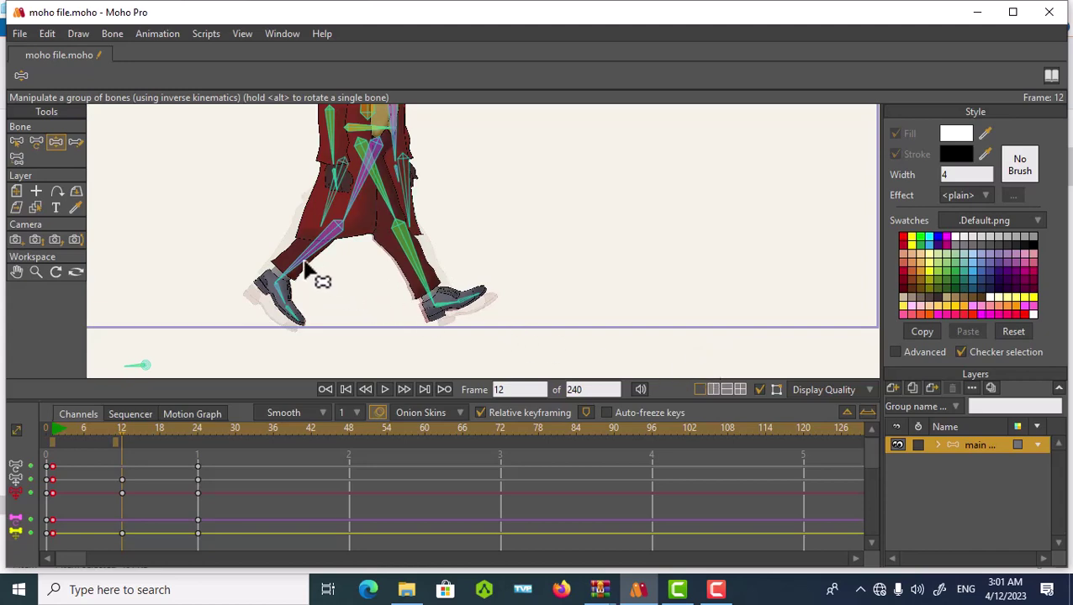
Refine the frame 12 pose by adjusting both feet and lowering the hip bone to align with the onion-skinned stride.
{"action": "left_click_drag", "start_coordinate": [319, 280], "coordinate": [256, 288]}
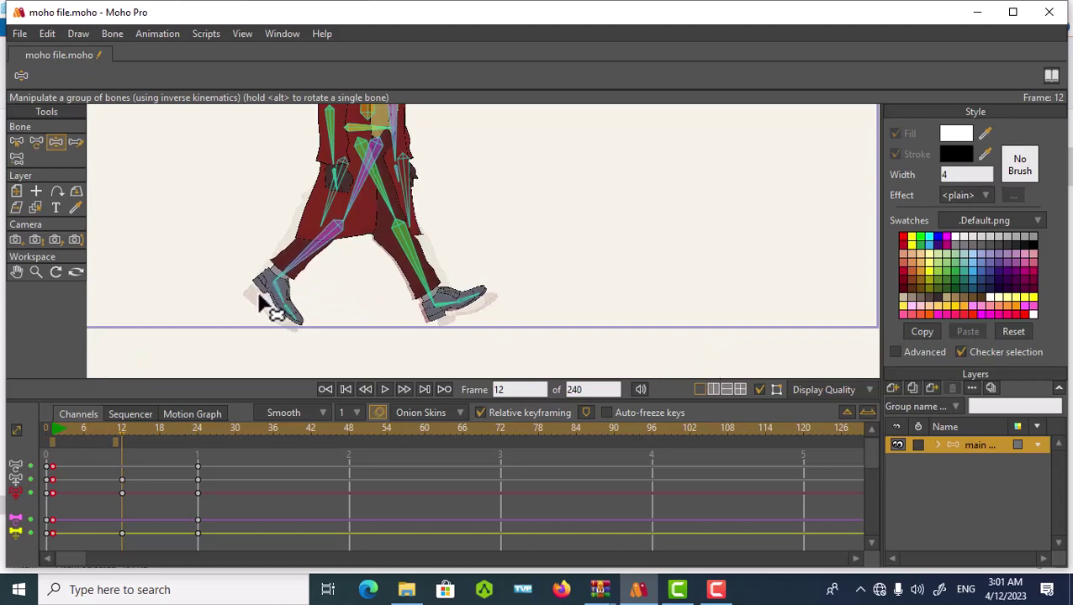
{"action": "left_click_drag", "start_coordinate": [467, 304], "coordinate": [443, 306]}
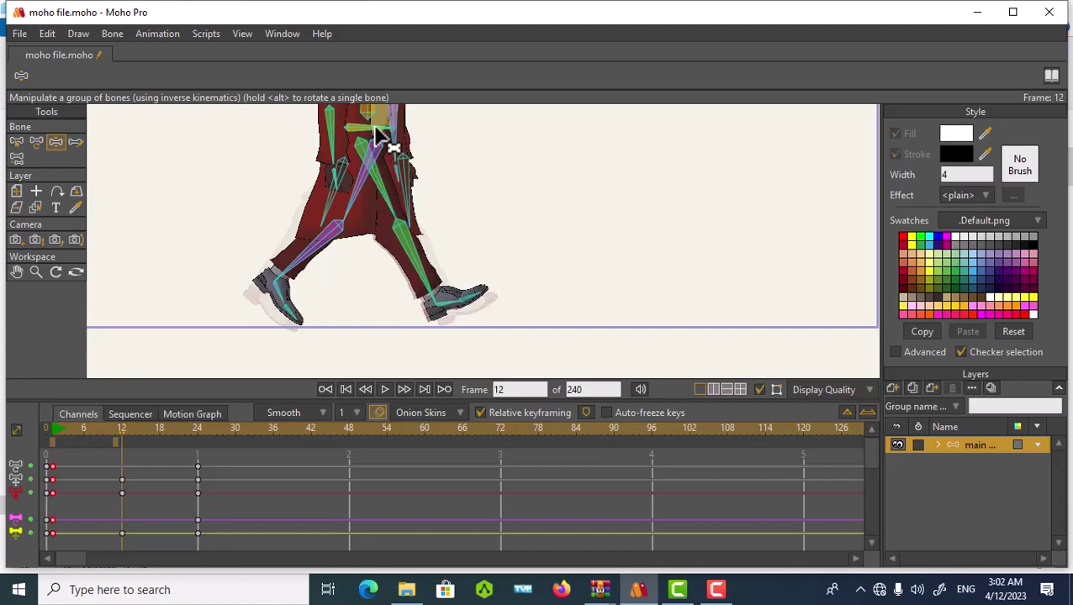
{"action": "mouse_move", "coordinate": [378, 134]}
{"action": "left_mouse_down"}
{"action": "mouse_move", "coordinate": [390, 143]}
{"action": "mouse_move", "coordinate": [369, 137]}
{"action": "left_mouse_up"}
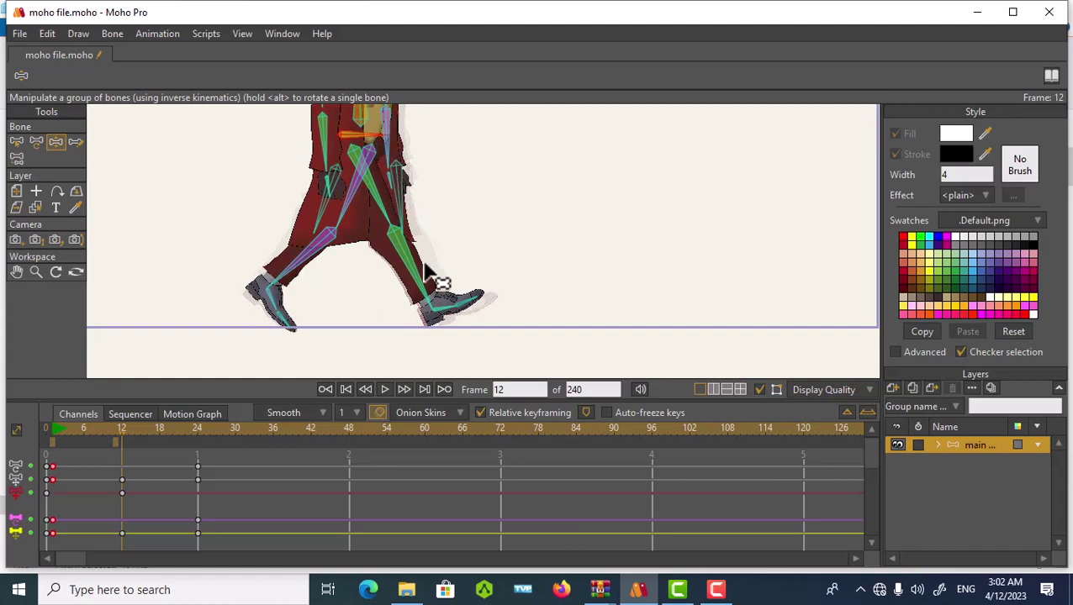
{"action": "left_click_drag", "start_coordinate": [430, 308], "coordinate": [443, 303]}
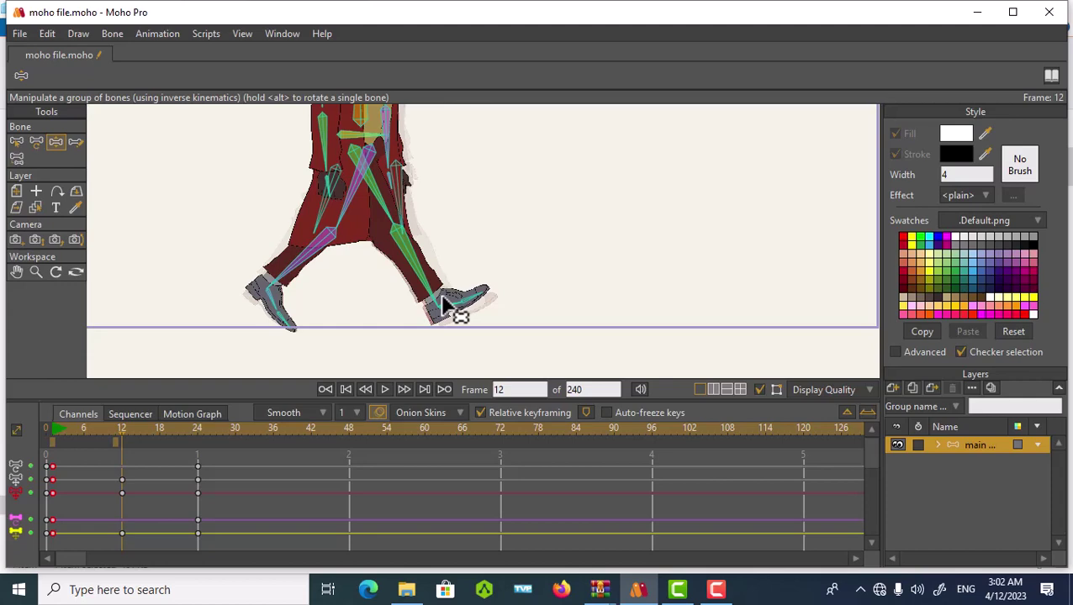
{"action": "left_click_drag", "start_coordinate": [443, 304], "coordinate": [484, 374]}
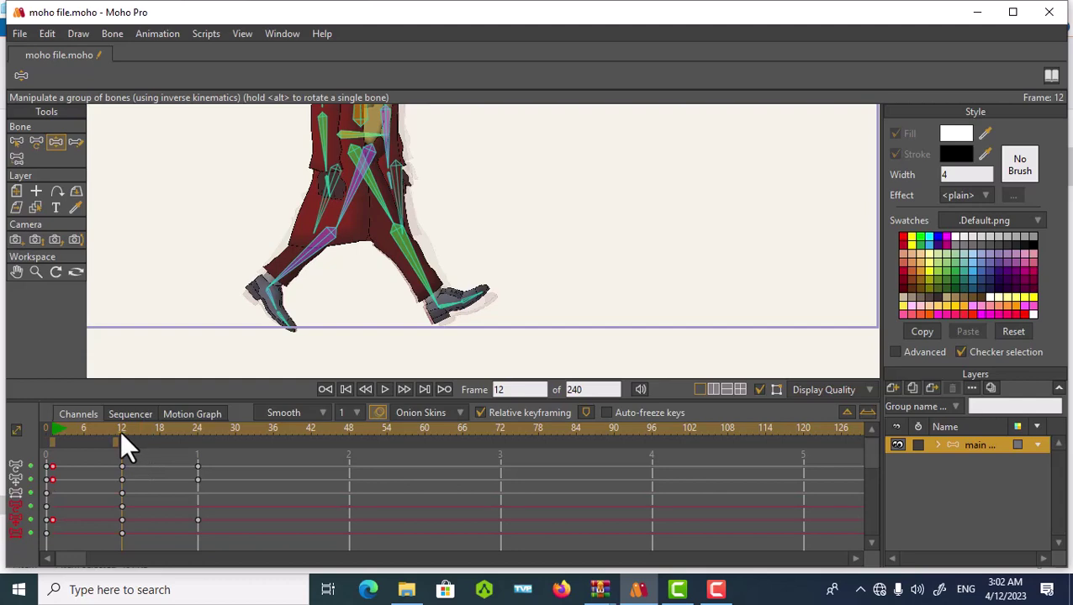
At frame 6, add an onion skin of frame 1 and pose the feet close together in a passing position.
{"action": "left_click_drag", "start_coordinate": [121, 430], "coordinate": [84, 472]}
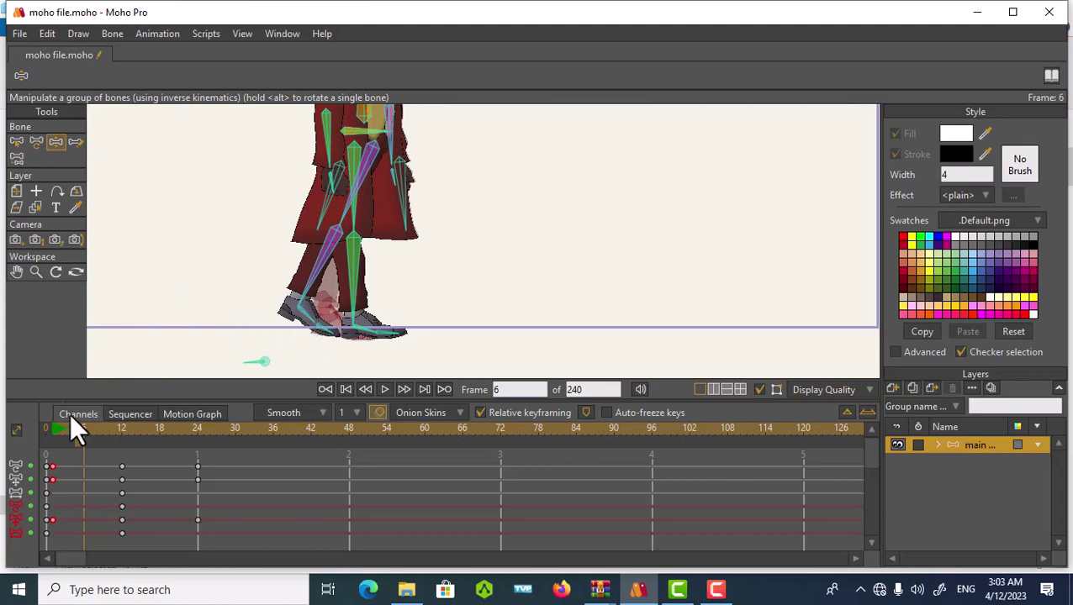
{"action": "left_click", "coordinate": [56, 438]}
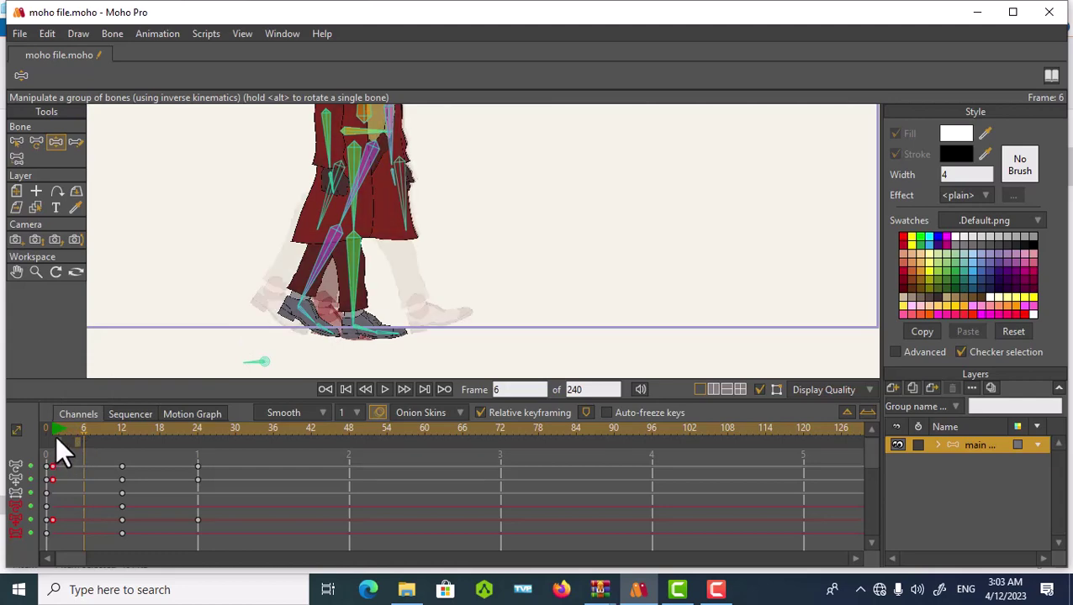
{"action": "left_click_drag", "start_coordinate": [62, 439], "coordinate": [50, 441]}
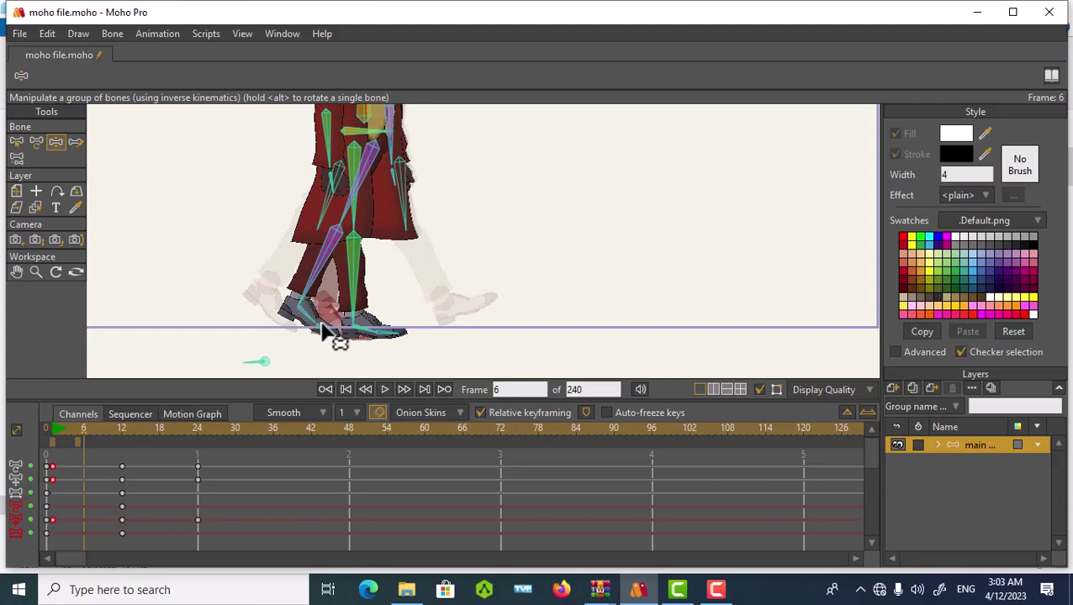
{"action": "left_click_drag", "start_coordinate": [323, 330], "coordinate": [296, 320]}
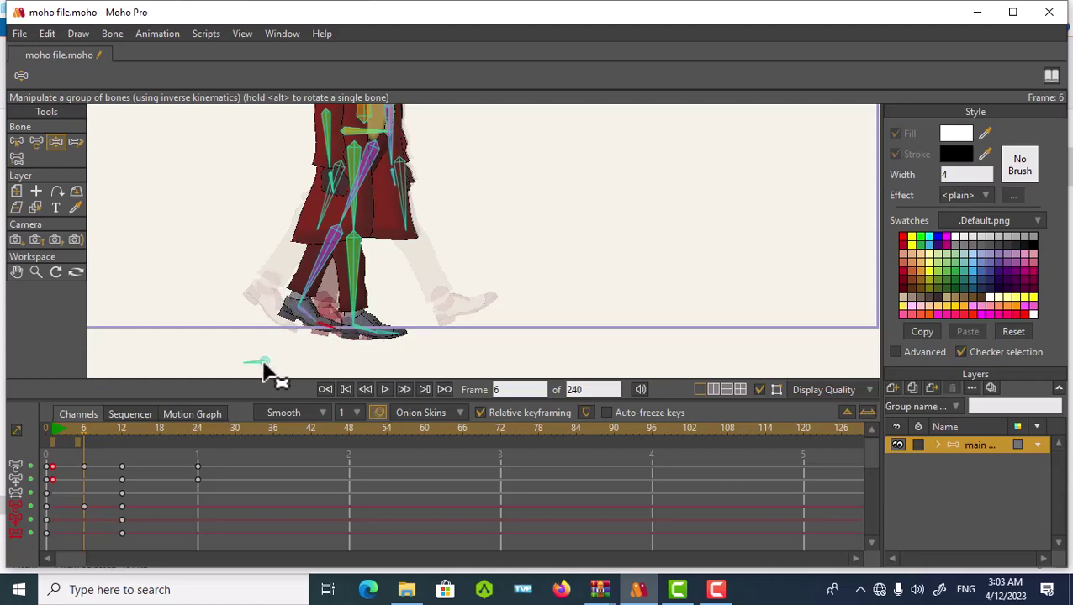
{"action": "left_click_drag", "start_coordinate": [267, 364], "coordinate": [293, 367]}
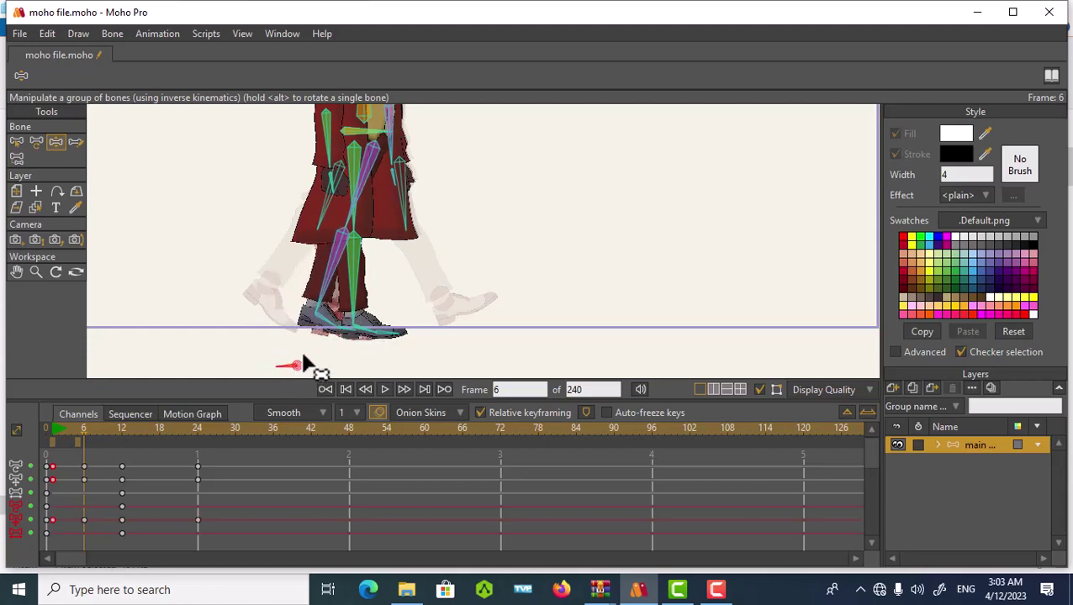
{"action": "left_click", "coordinate": [355, 320]}
{"action": "left_click_drag", "start_coordinate": [355, 320], "coordinate": [399, 333]}
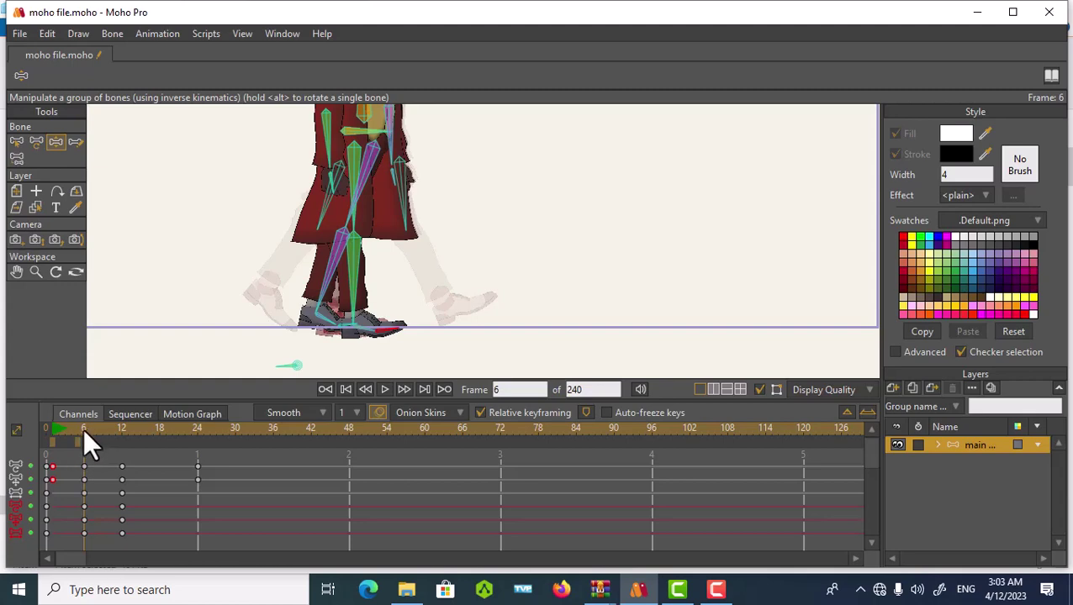
At frame 18, adjust the purple-boned leg's foot and its target bone for a passing pose with the feet close together.
{"action": "left_click_drag", "start_coordinate": [84, 431], "coordinate": [50, 440]}
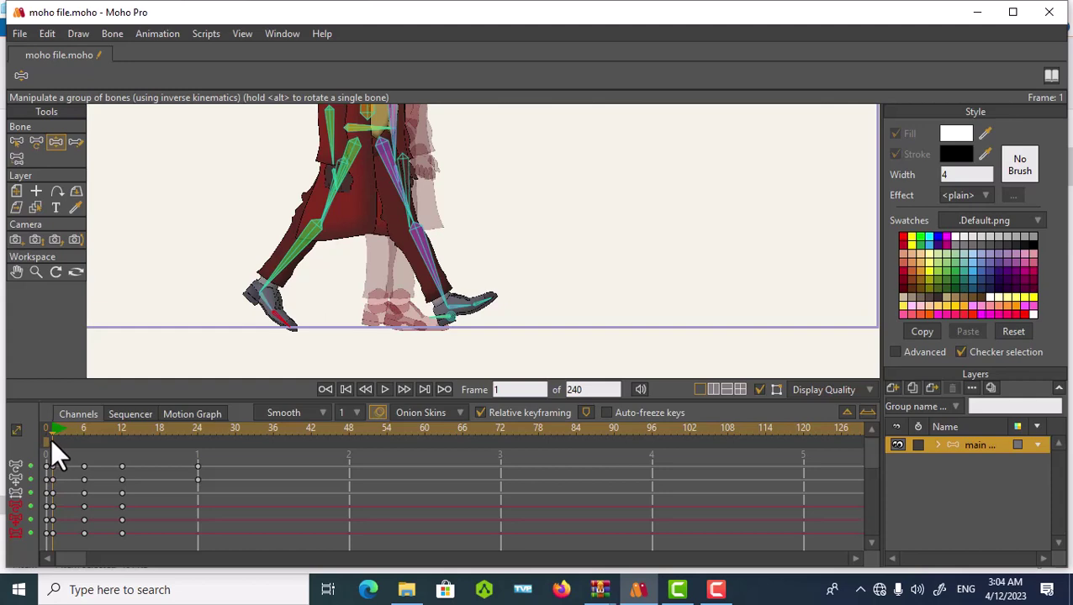
{"action": "left_click_drag", "start_coordinate": [49, 428], "coordinate": [156, 436]}
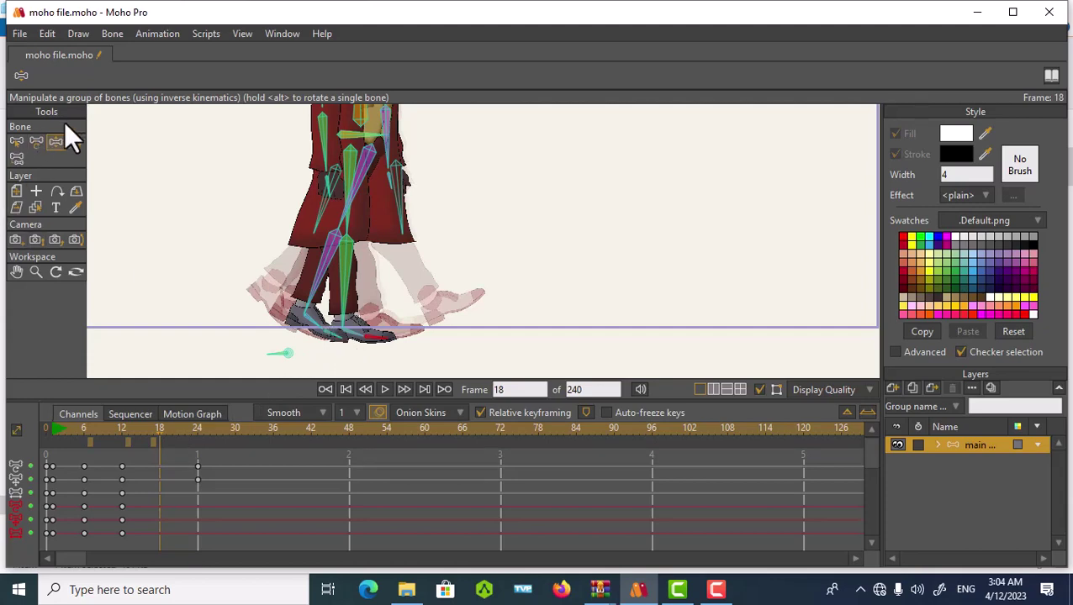
{"action": "left_click_drag", "start_coordinate": [291, 320], "coordinate": [340, 319]}
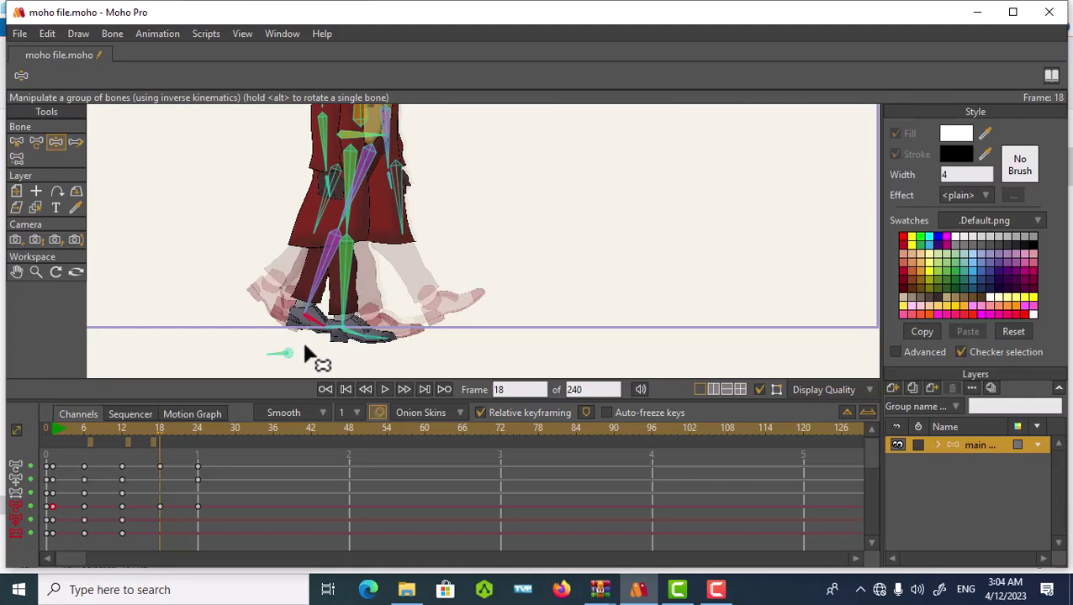
{"action": "left_click_drag", "start_coordinate": [287, 354], "coordinate": [335, 334]}
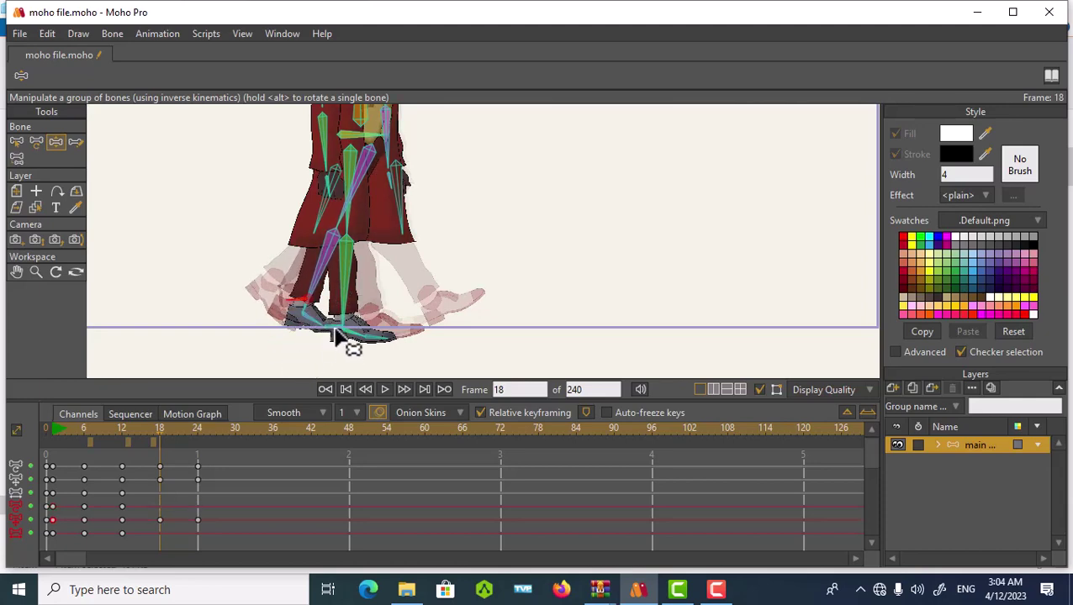
Clear all three onion skin frames from the timeline while at frame 18.
{"action": "scroll", "coordinate": [337, 328], "scroll_direction": "down", "scroll_amount": 3}
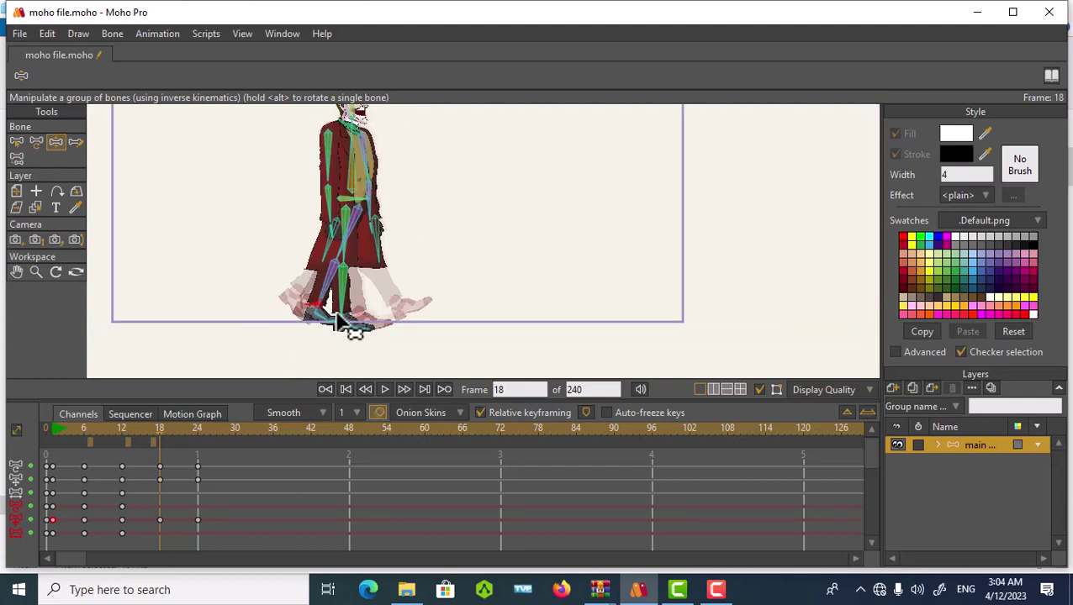
{"action": "scroll", "coordinate": [339, 322], "scroll_direction": "down", "scroll_amount": 2}
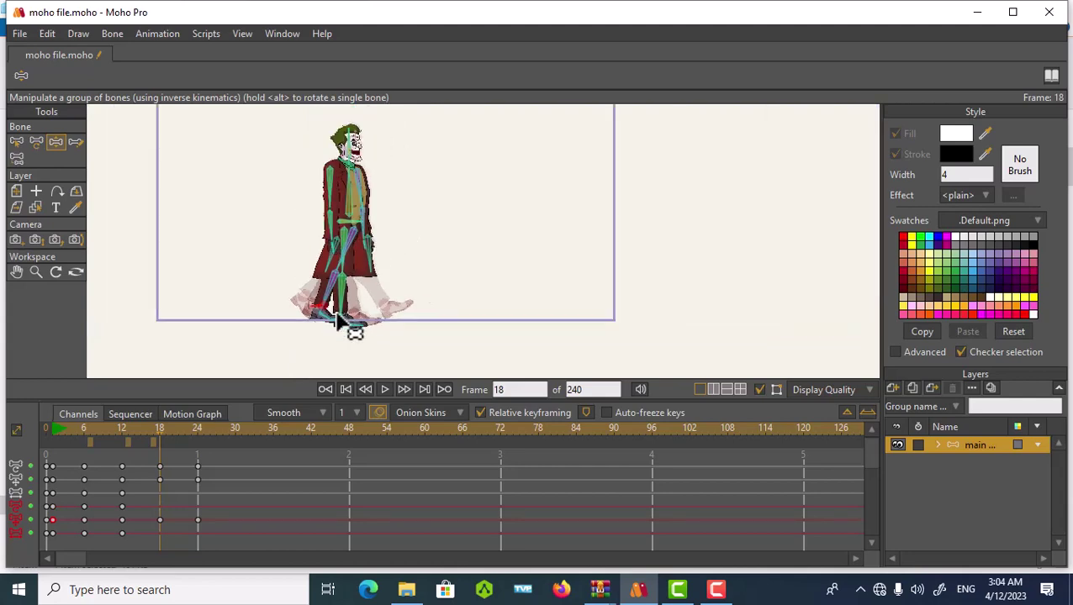
{"action": "left_click", "coordinate": [153, 441]}
{"action": "left_click", "coordinate": [126, 443]}
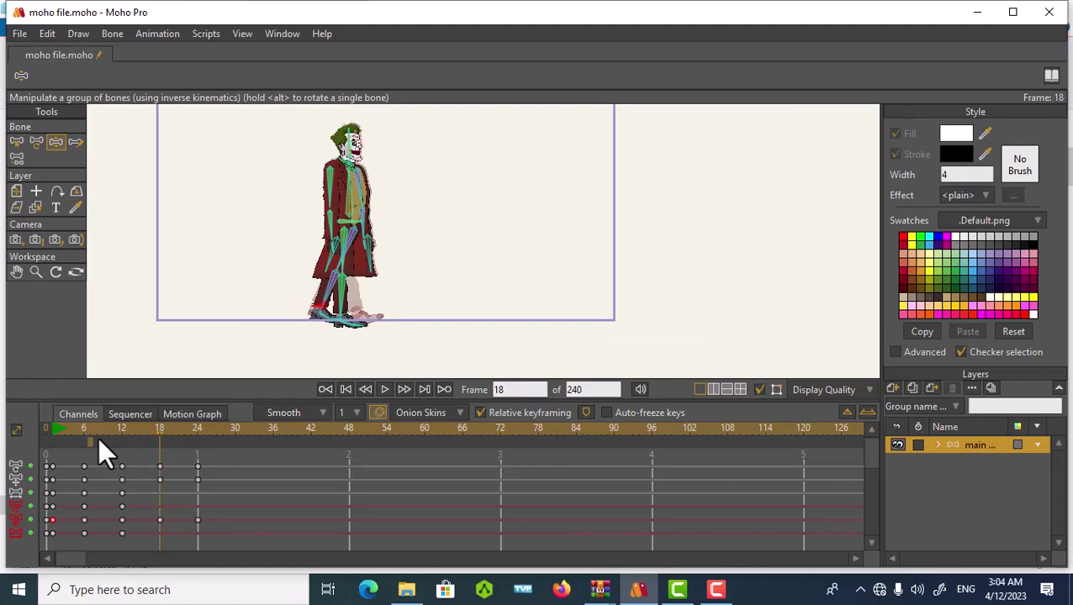
{"action": "left_click", "coordinate": [89, 443]}
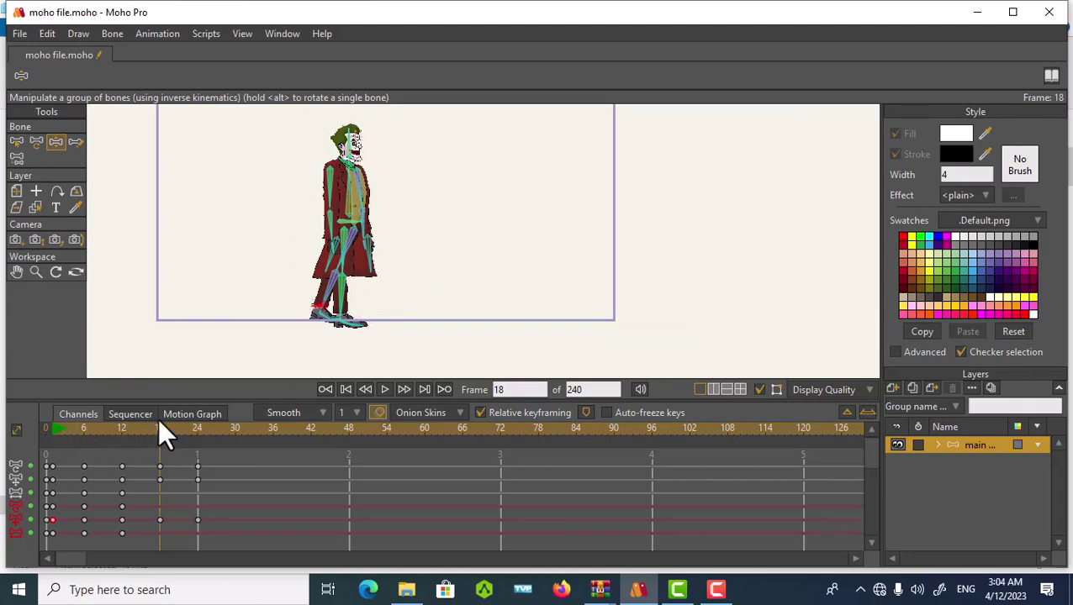
Keyframe the complete pose on every bone channel at frames 18 and 24.
{"action": "key", "text": "ctrl+v"}
{"action": "left_click_drag", "start_coordinate": [161, 429], "coordinate": [197, 434]}
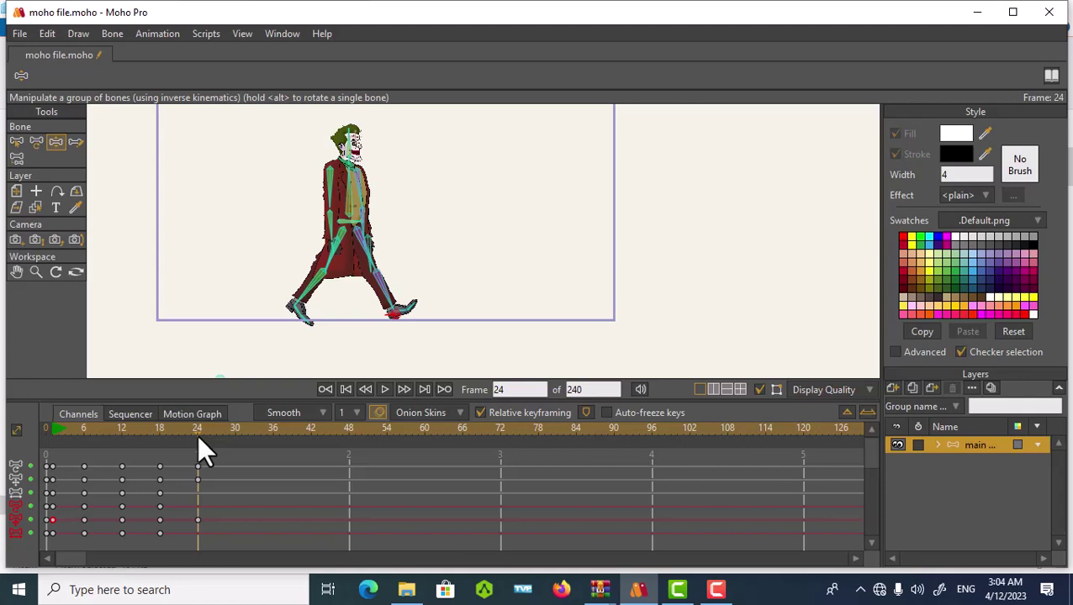
{"action": "key", "text": "ctrl+v"}
{"action": "left_click", "coordinate": [166, 436]}
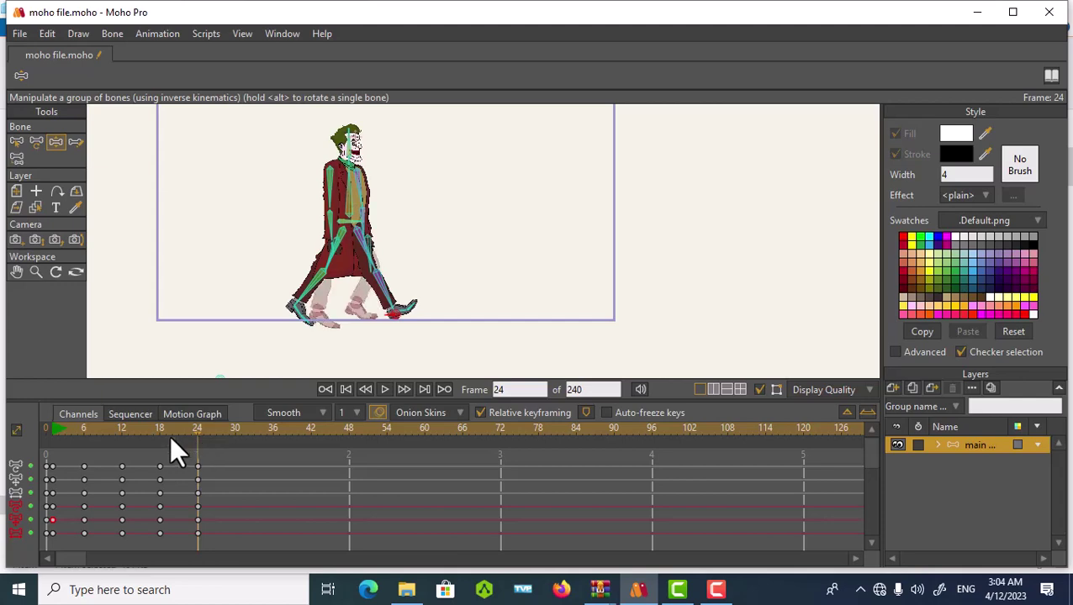
At frame 1, swing the green-boned arm forward and the purple-boned arm back, raising both forearms.
{"action": "left_click_drag", "start_coordinate": [197, 429], "coordinate": [77, 497]}
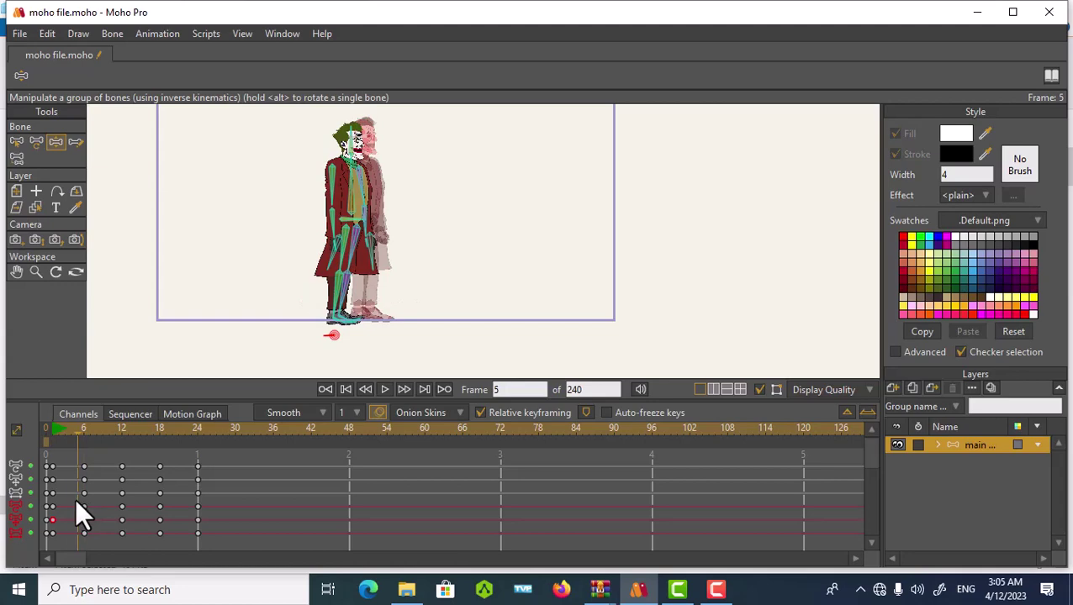
{"action": "mouse_move", "coordinate": [76, 503]}
{"action": "left_mouse_down"}
{"action": "mouse_move", "coordinate": [49, 504]}
{"action": "mouse_move", "coordinate": [229, 481]}
{"action": "mouse_move", "coordinate": [23, 507]}
{"action": "mouse_move", "coordinate": [81, 507]}
{"action": "left_mouse_up"}
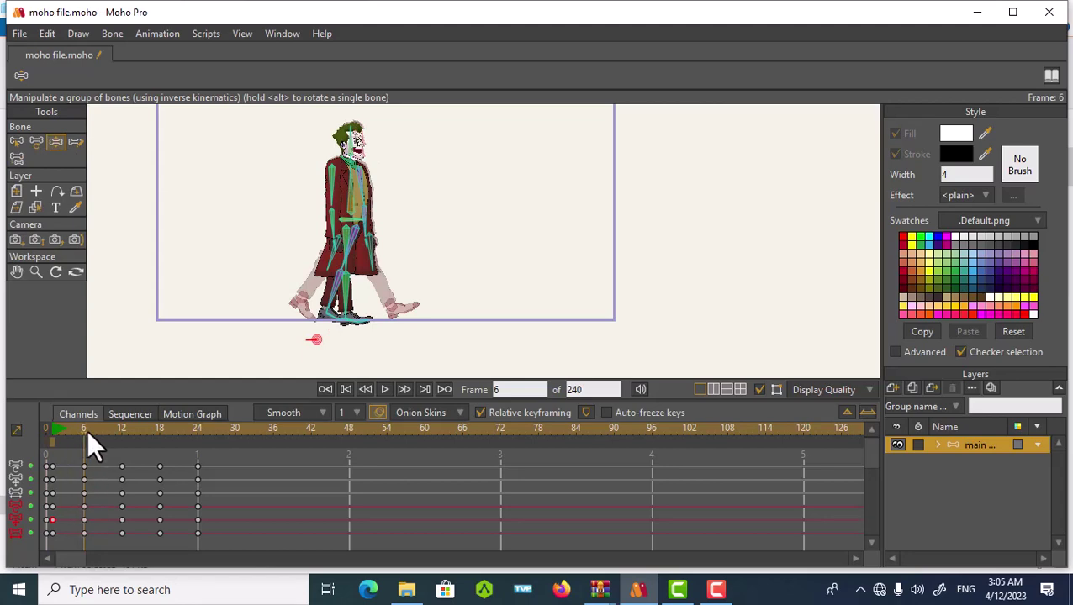
{"action": "left_click_drag", "start_coordinate": [85, 430], "coordinate": [51, 443]}
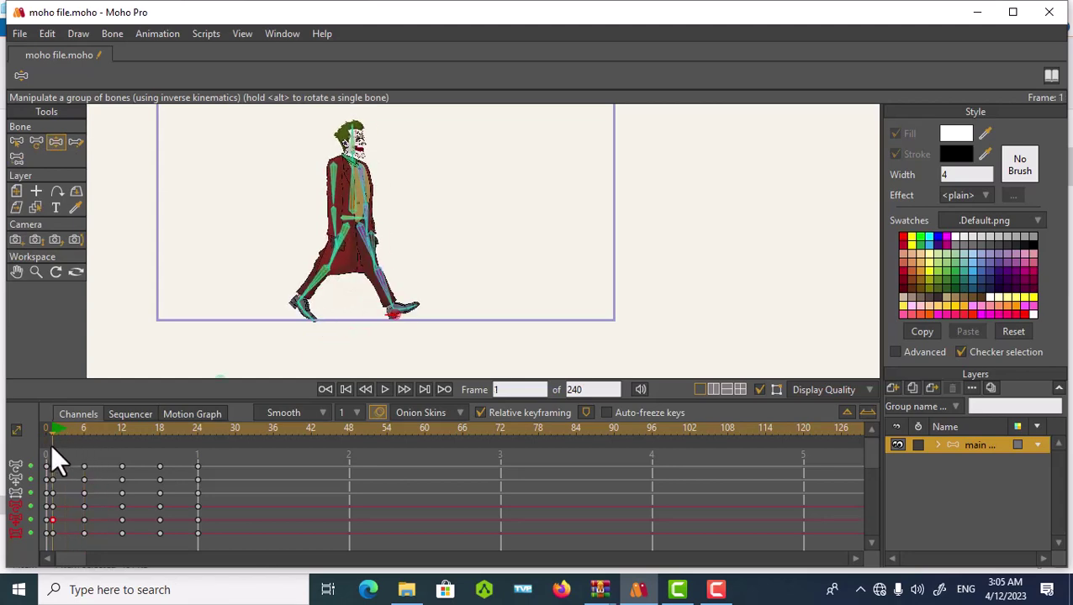
{"action": "scroll", "coordinate": [332, 189], "scroll_direction": "up", "scroll_amount": 2}
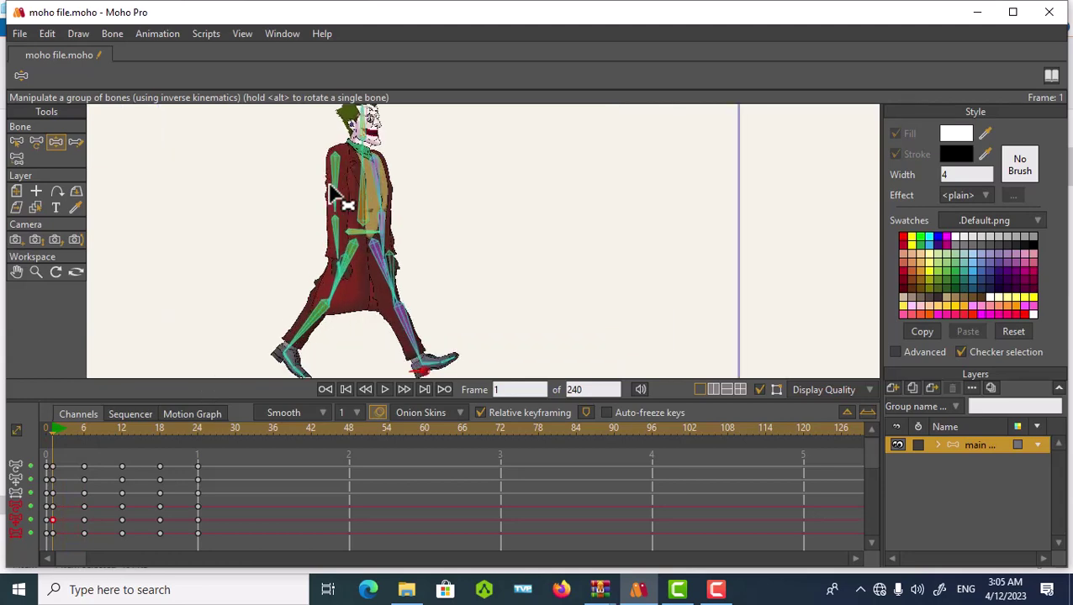
{"action": "left_click", "coordinate": [340, 238]}
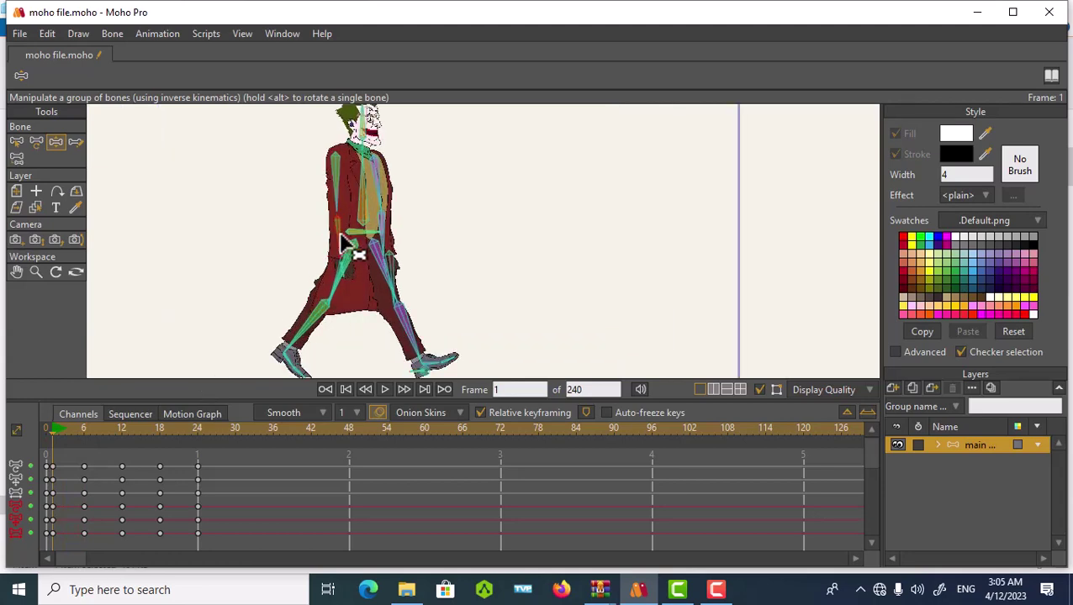
{"action": "left_click_drag", "start_coordinate": [340, 238], "coordinate": [434, 192]}
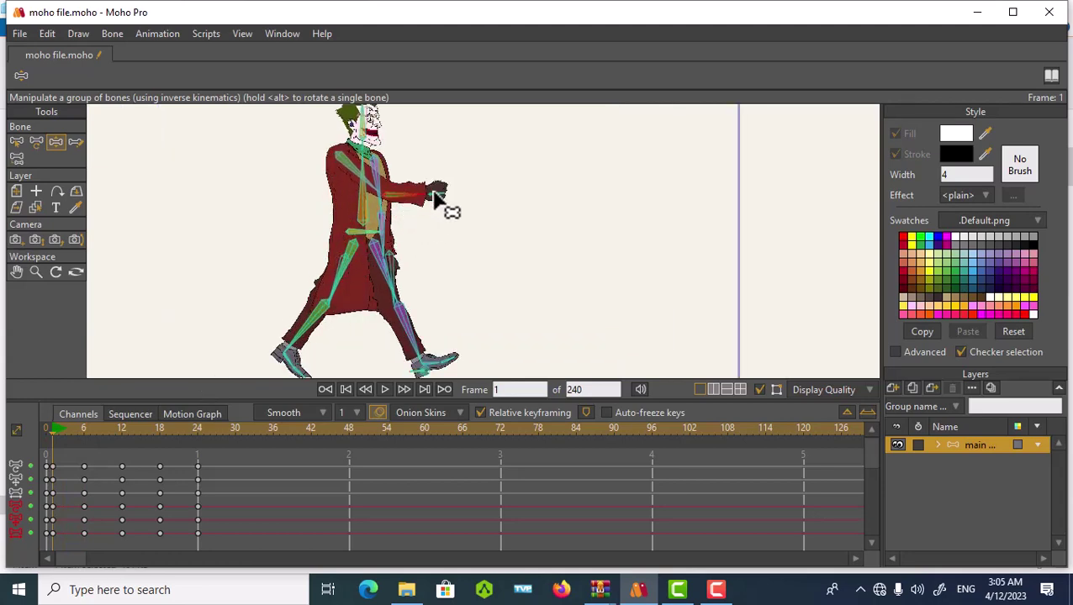
{"action": "left_click", "coordinate": [392, 253]}
{"action": "left_click_drag", "start_coordinate": [393, 256], "coordinate": [407, 269]}
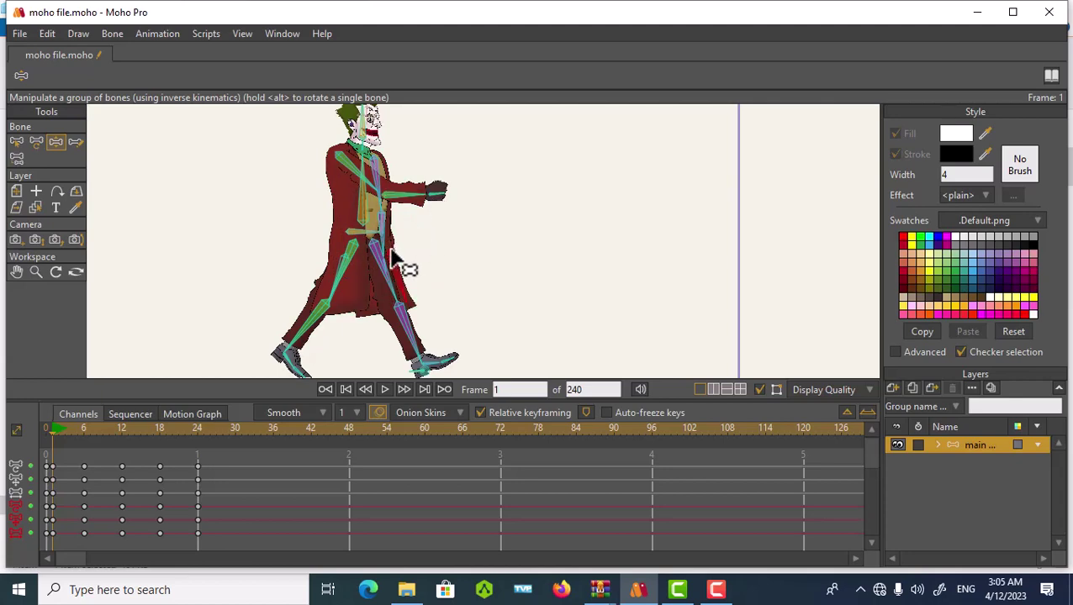
{"action": "left_click_drag", "start_coordinate": [383, 229], "coordinate": [264, 217]}
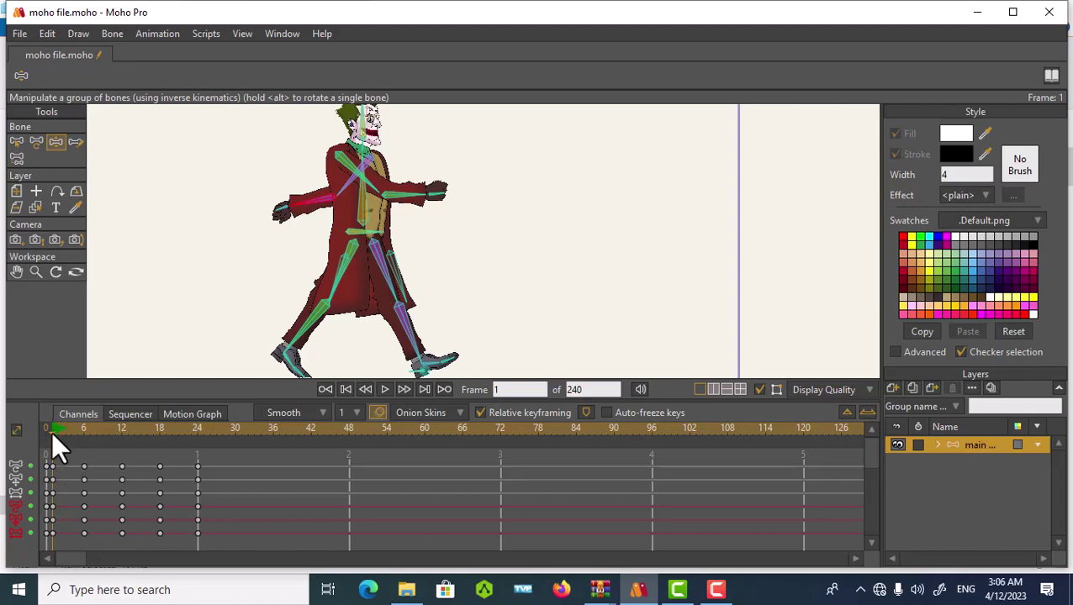
At frame 24, replace the onion skin with one of frame 1 and pose both arms to match it.
{"action": "left_click_drag", "start_coordinate": [52, 431], "coordinate": [196, 435]}
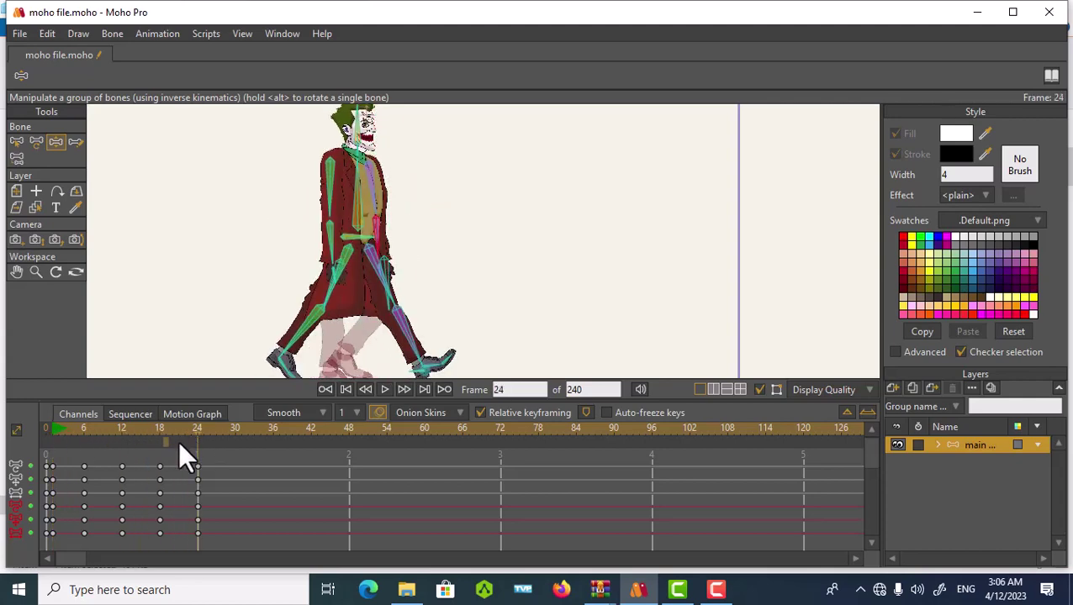
{"action": "left_click", "coordinate": [165, 439]}
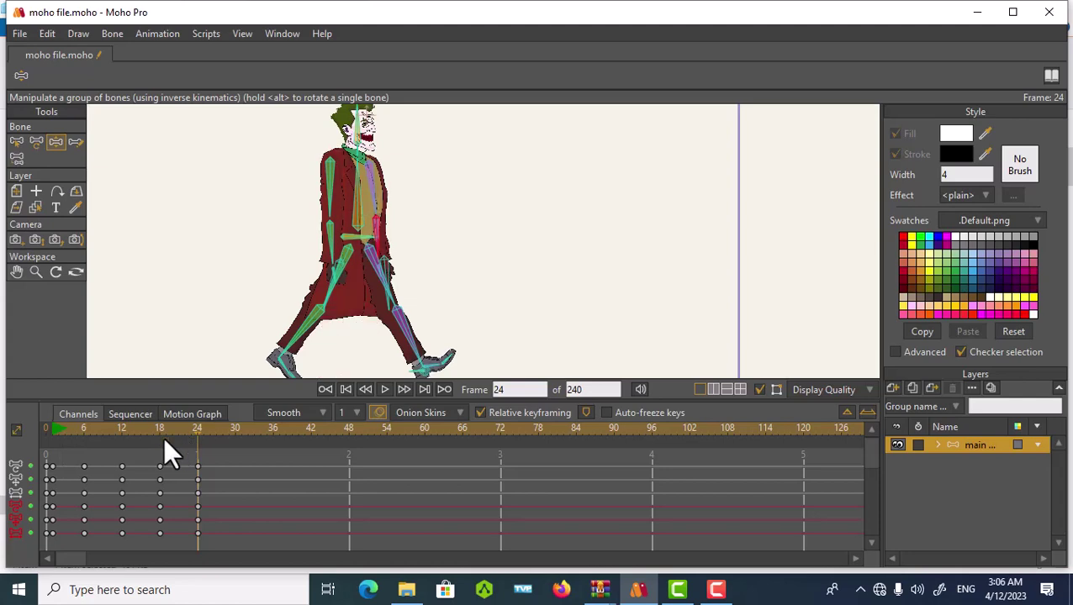
{"action": "left_click", "coordinate": [52, 444]}
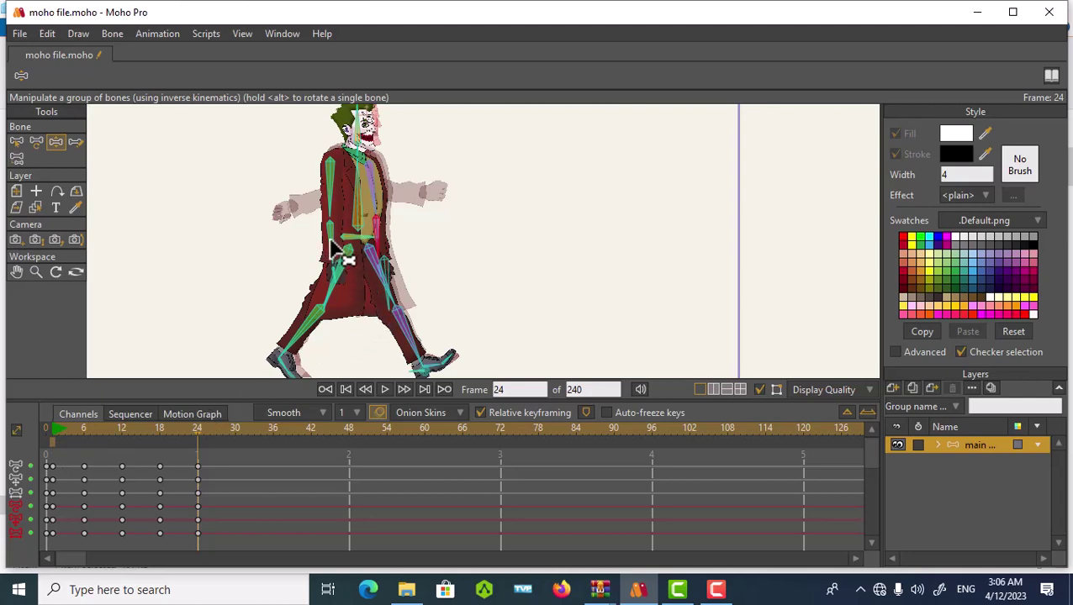
{"action": "mouse_move", "coordinate": [332, 242]}
{"action": "left_mouse_down"}
{"action": "mouse_move", "coordinate": [267, 229]}
{"action": "mouse_move", "coordinate": [271, 215]}
{"action": "mouse_move", "coordinate": [288, 268]}
{"action": "mouse_move", "coordinate": [457, 243]}
{"action": "mouse_move", "coordinate": [448, 266]}
{"action": "mouse_move", "coordinate": [432, 247]}
{"action": "mouse_move", "coordinate": [440, 254]}
{"action": "mouse_move", "coordinate": [426, 266]}
{"action": "mouse_move", "coordinate": [434, 245]}
{"action": "mouse_move", "coordinate": [434, 254]}
{"action": "mouse_move", "coordinate": [247, 211]}
{"action": "mouse_move", "coordinate": [204, 244]}
{"action": "mouse_move", "coordinate": [217, 224]}
{"action": "mouse_move", "coordinate": [216, 240]}
{"action": "mouse_move", "coordinate": [218, 230]}
{"action": "mouse_move", "coordinate": [196, 227]}
{"action": "mouse_move", "coordinate": [211, 242]}
{"action": "mouse_move", "coordinate": [238, 226]}
{"action": "mouse_move", "coordinate": [236, 214]}
{"action": "mouse_move", "coordinate": [237, 227]}
{"action": "mouse_move", "coordinate": [261, 211]}
{"action": "mouse_move", "coordinate": [232, 224]}
{"action": "left_mouse_up"}
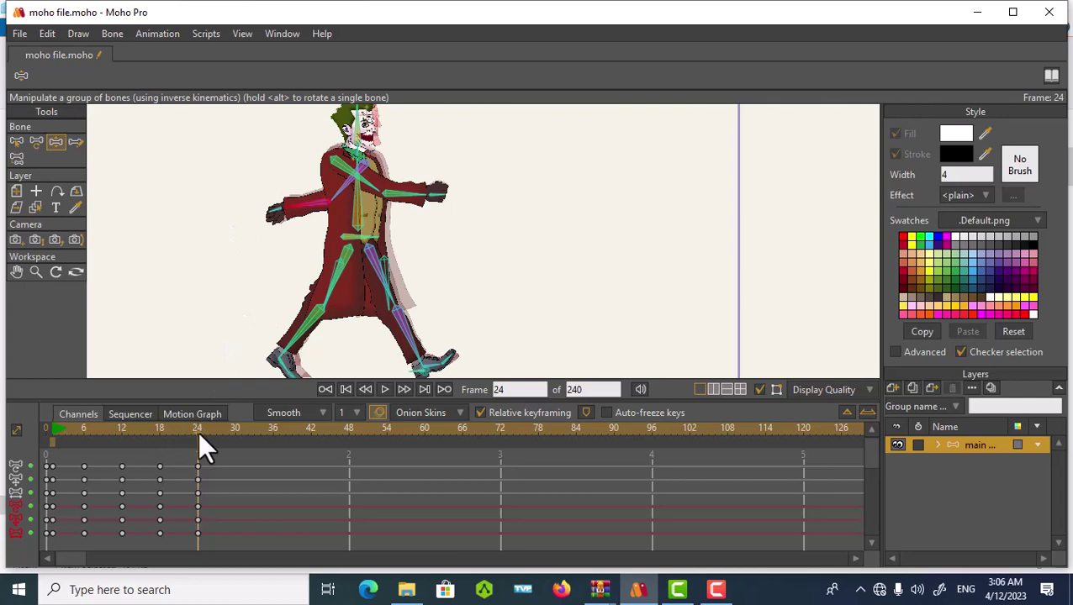
At frame 12, swing the green-boned arm back with a bent elbow and the purple-boned arm forward.
{"action": "left_click_drag", "start_coordinate": [198, 431], "coordinate": [123, 479]}
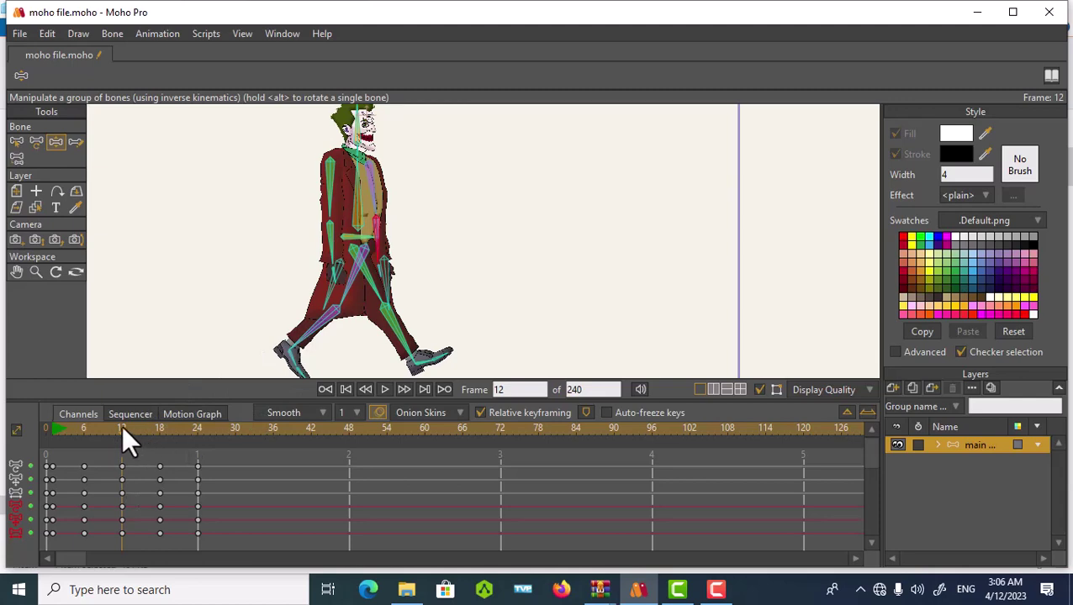
{"action": "left_click_drag", "start_coordinate": [124, 432], "coordinate": [124, 486]}
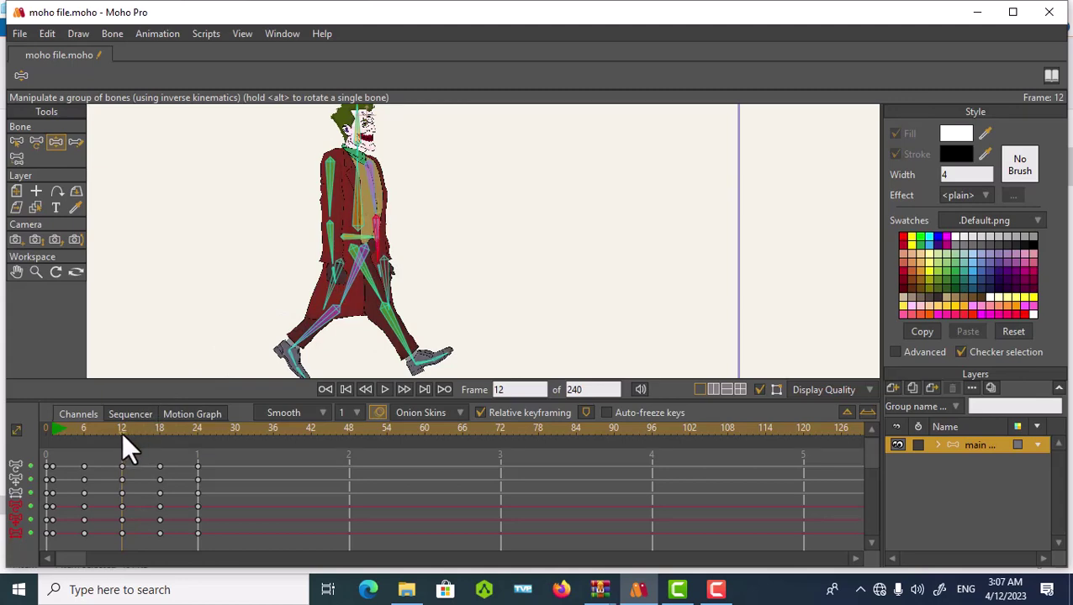
{"action": "left_click_drag", "start_coordinate": [122, 432], "coordinate": [126, 455]}
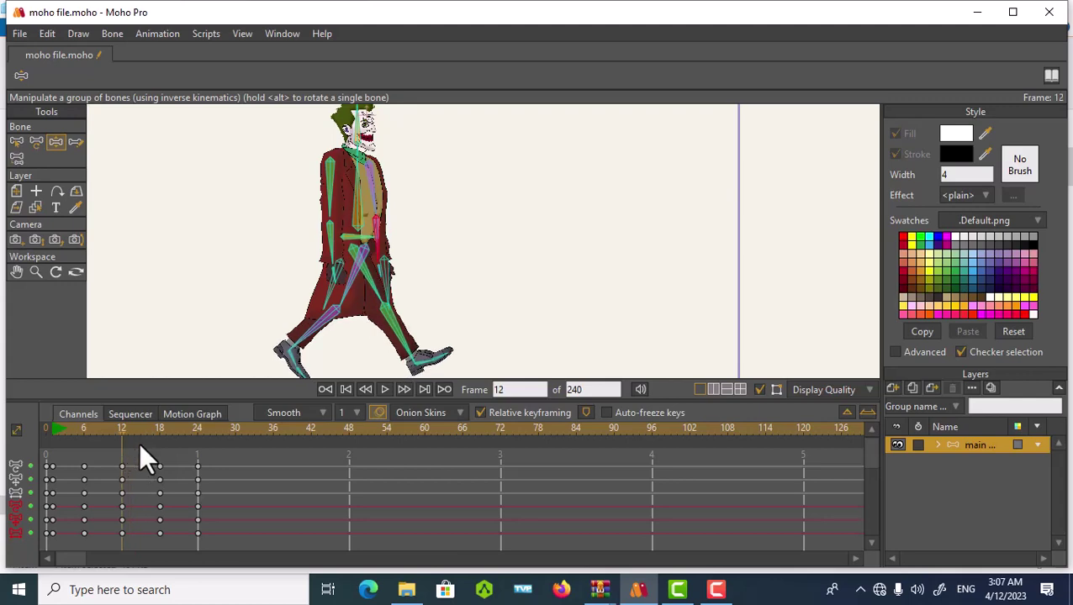
{"action": "left_click_drag", "start_coordinate": [328, 260], "coordinate": [267, 254]}
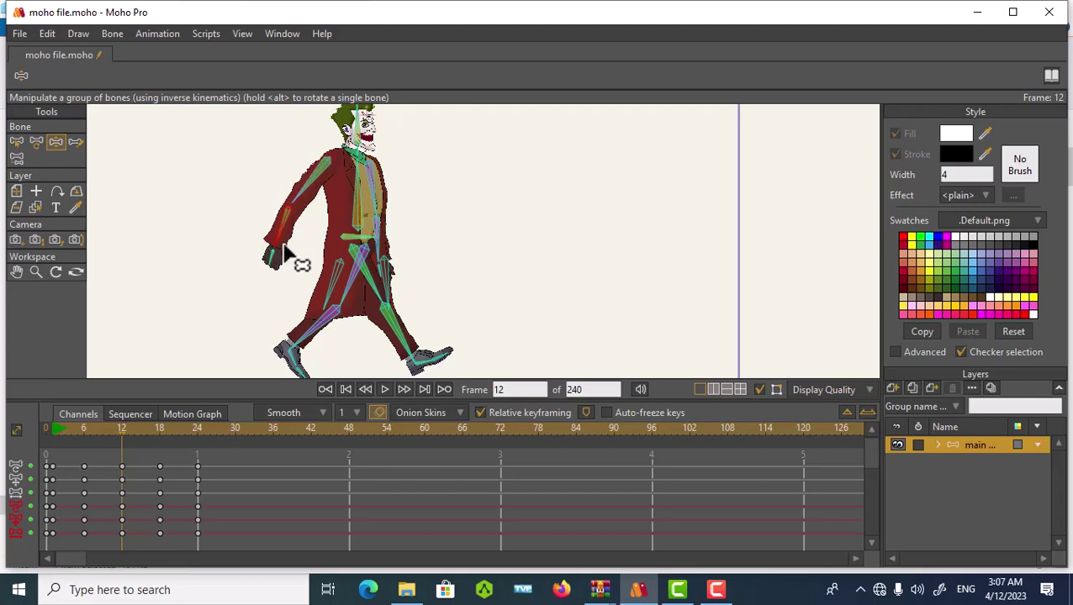
{"action": "left_click_drag", "start_coordinate": [382, 254], "coordinate": [463, 242]}
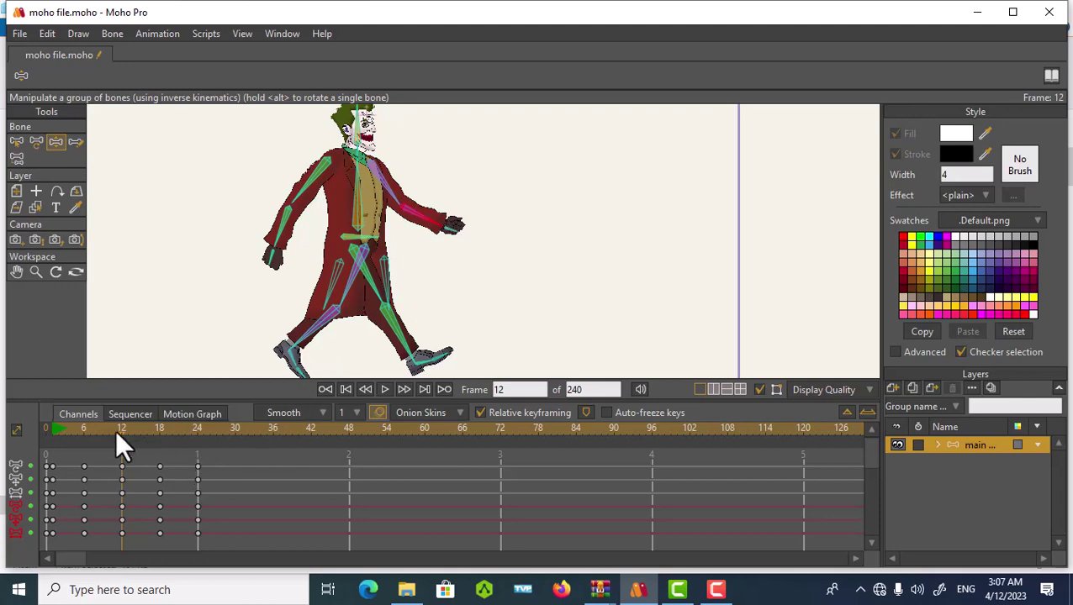
{"action": "left_click_drag", "start_coordinate": [122, 432], "coordinate": [119, 482]}
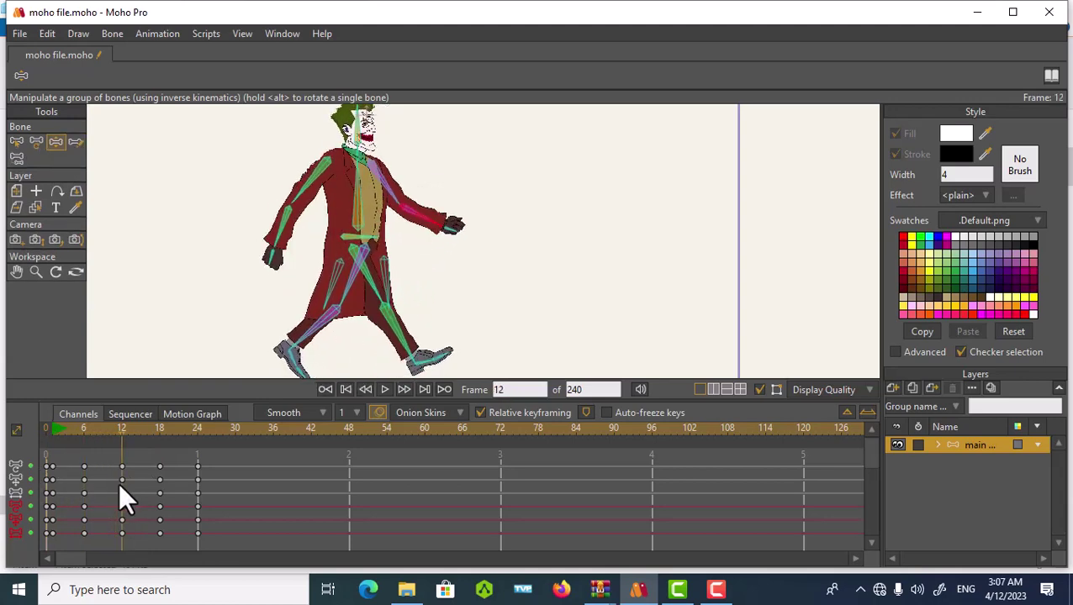
{"action": "mouse_move", "coordinate": [280, 244]}
{"action": "left_mouse_down"}
{"action": "mouse_move", "coordinate": [307, 247]}
{"action": "mouse_move", "coordinate": [300, 239]}
{"action": "left_mouse_up"}
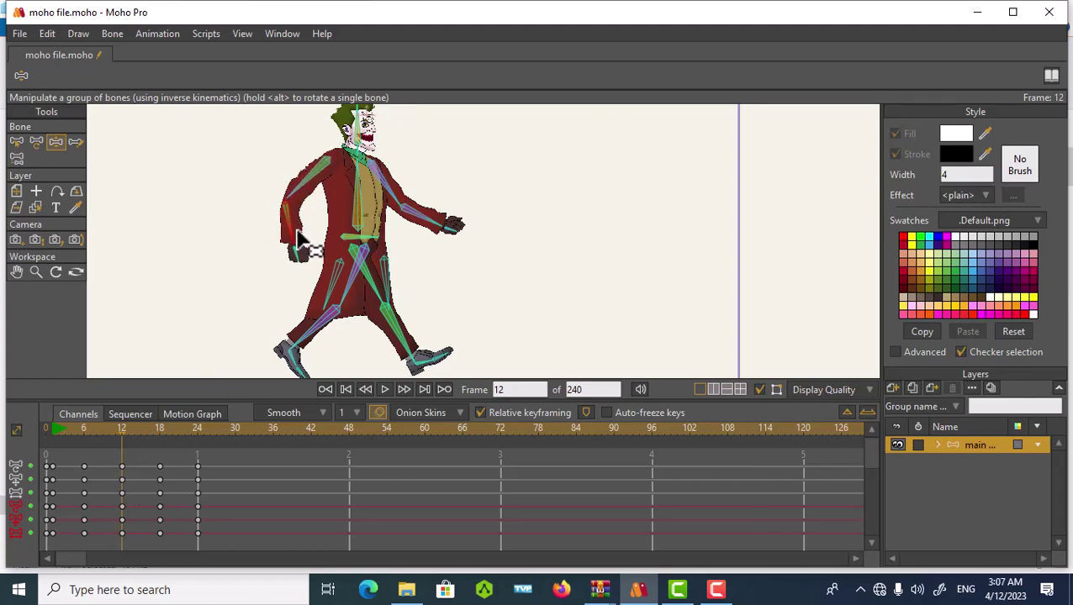
Select the keyframes on all channels at frame 24 and set their interpolation to Cycle.
{"action": "left_click_drag", "start_coordinate": [123, 427], "coordinate": [29, 475]}
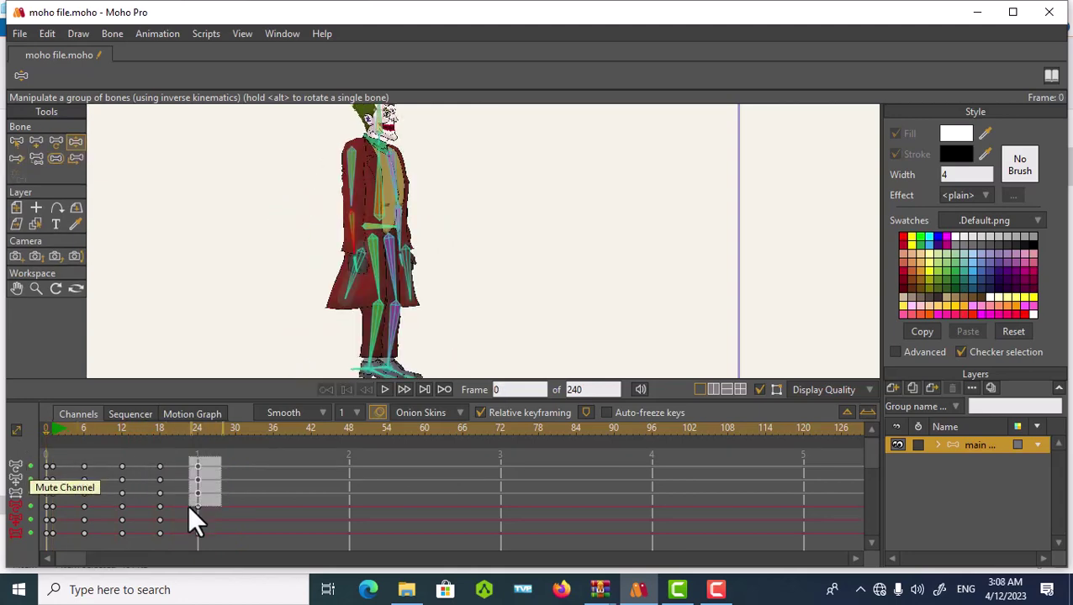
{"action": "left_click_drag", "start_coordinate": [188, 504], "coordinate": [188, 496]}
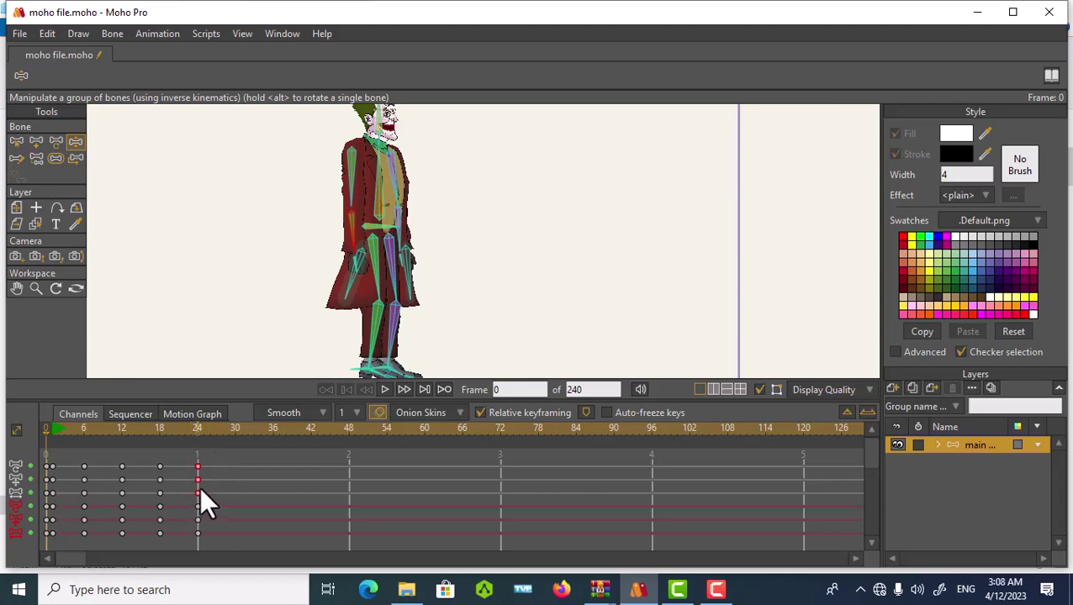
{"action": "right_click", "coordinate": [195, 474]}
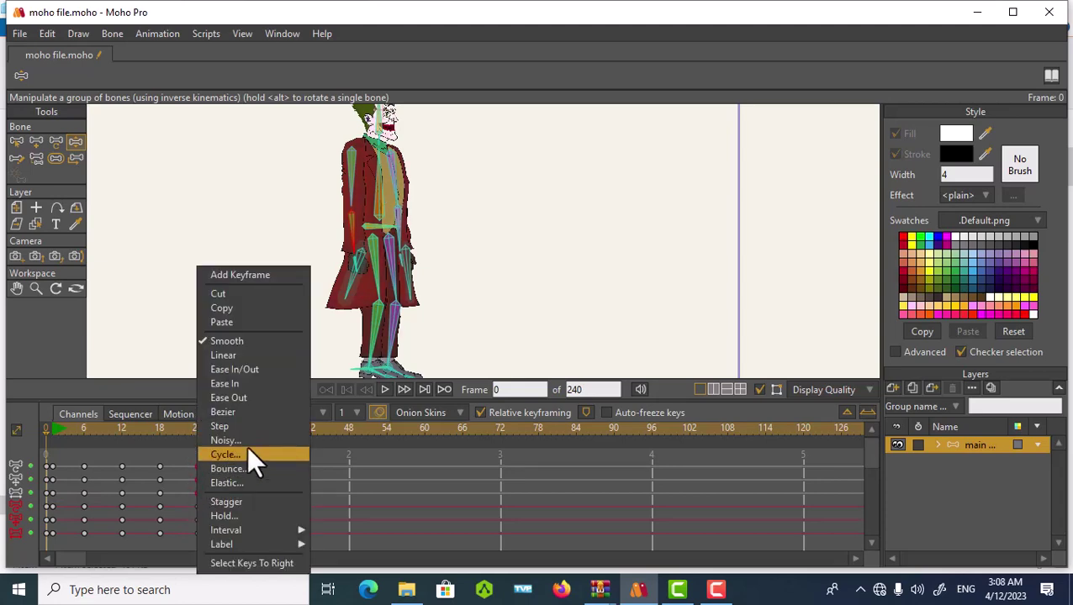
{"action": "left_click", "coordinate": [224, 454]}
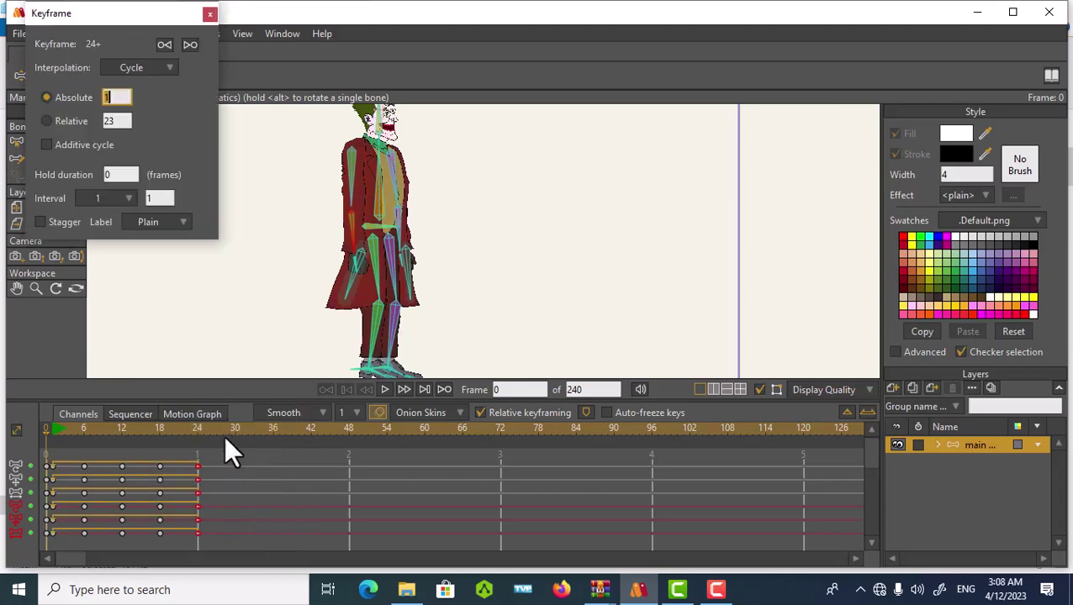
Make the cycle relative, looping back 22 frames, and close the keyframe settings.
{"action": "left_click", "coordinate": [49, 122]}
{"action": "left_click_drag", "start_coordinate": [123, 120], "coordinate": [86, 117]}
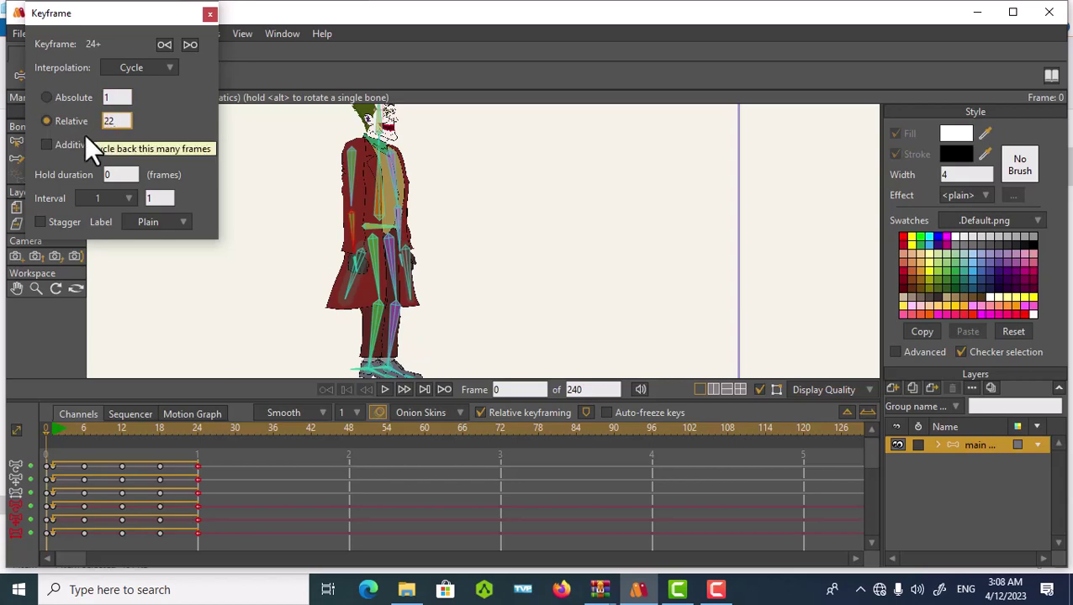
{"action": "key", "text": "Return"}
{"action": "left_click", "coordinate": [209, 14]}
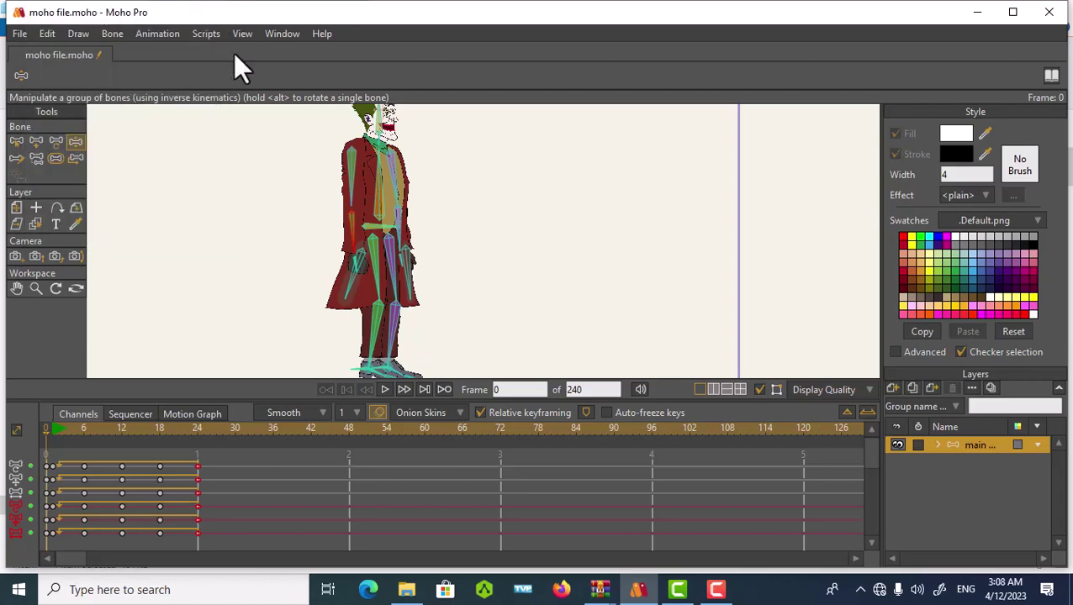
Play back the looping walk cycle from frame 0 to review the motion.
{"action": "left_click", "coordinate": [379, 391]}
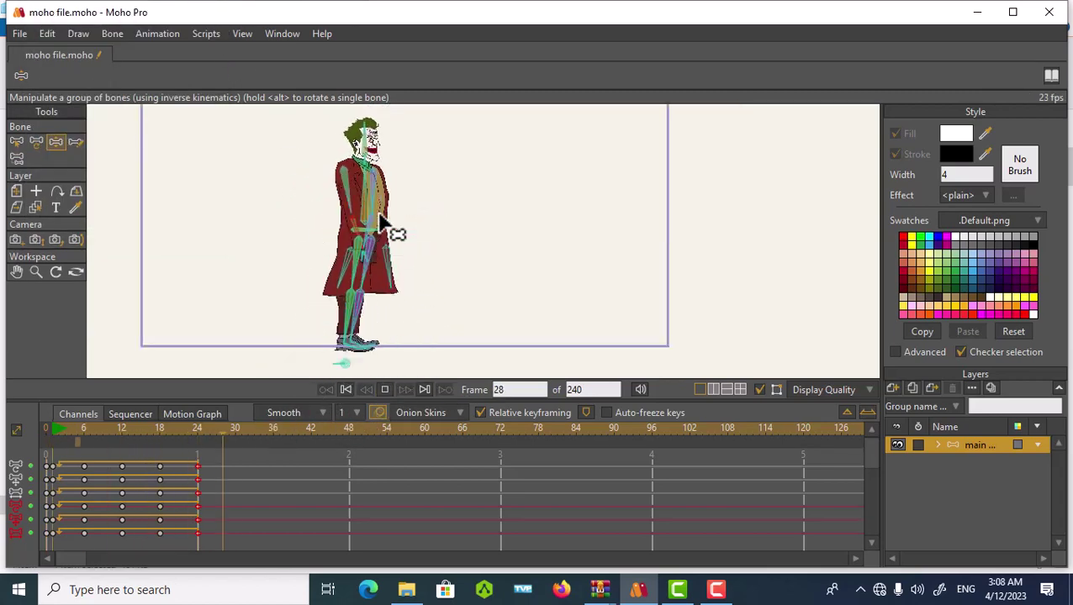
{"action": "scroll", "coordinate": [458, 299], "scroll_direction": "down", "scroll_amount": 2}
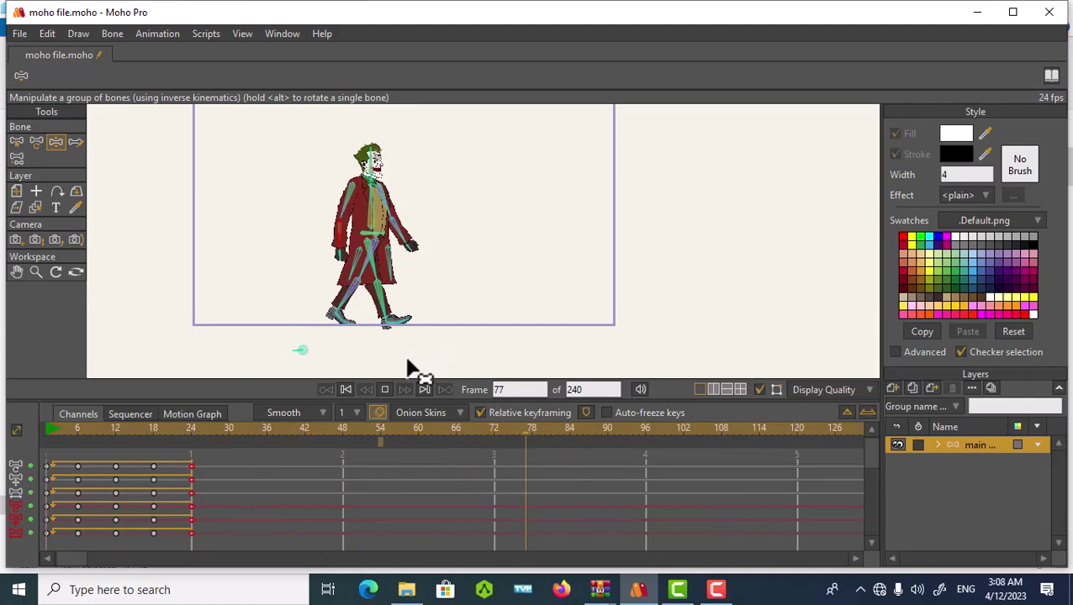
{"action": "left_click", "coordinate": [672, 592]}
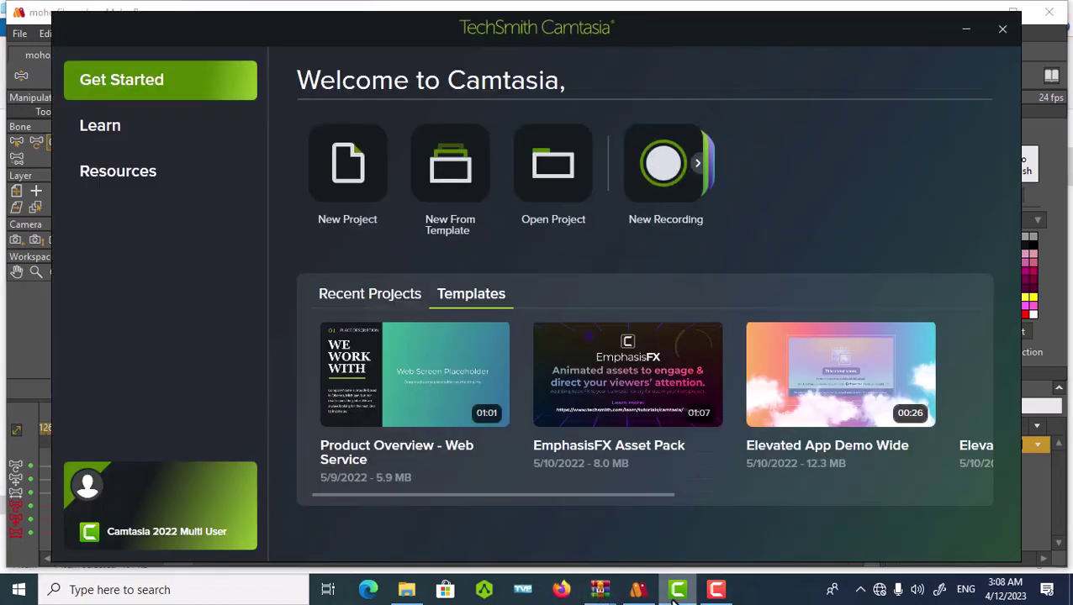
{"action": "left_click", "coordinate": [716, 592]}
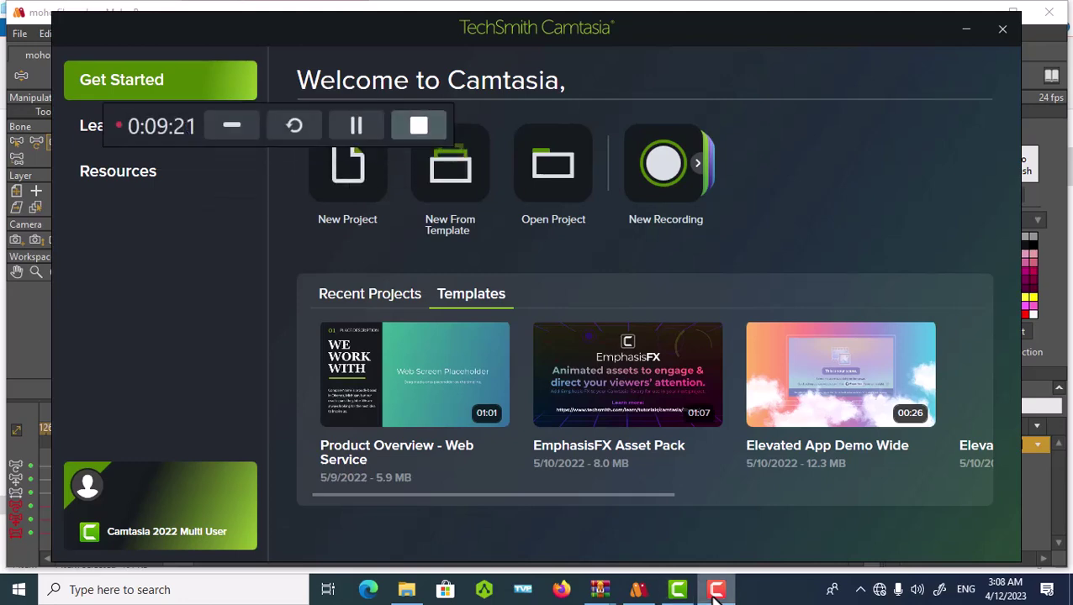
{"action": "left_click", "coordinate": [716, 591]}
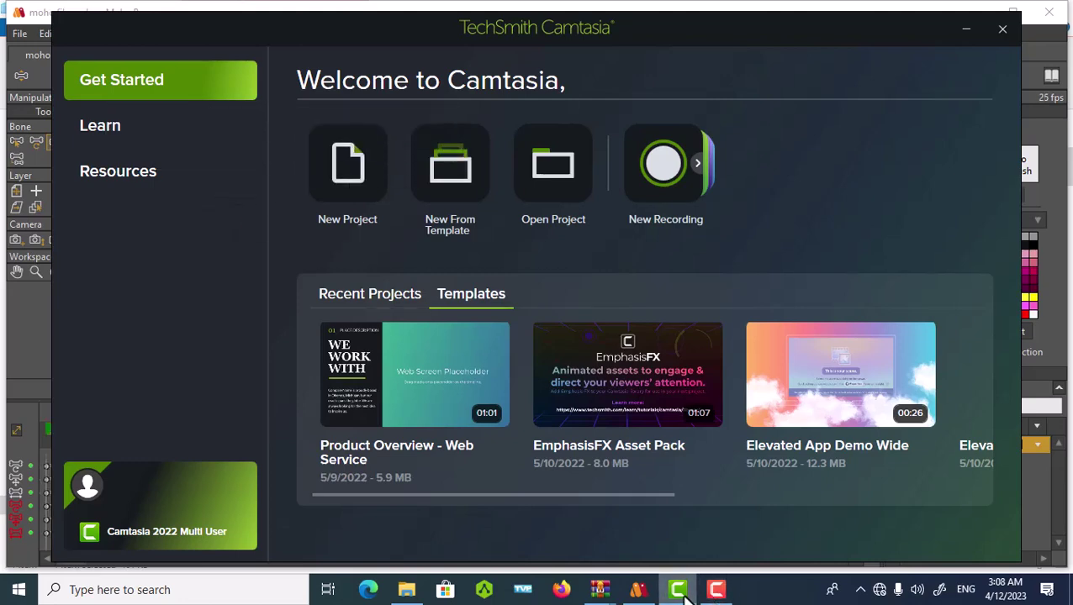
{"action": "left_click", "coordinate": [679, 591]}
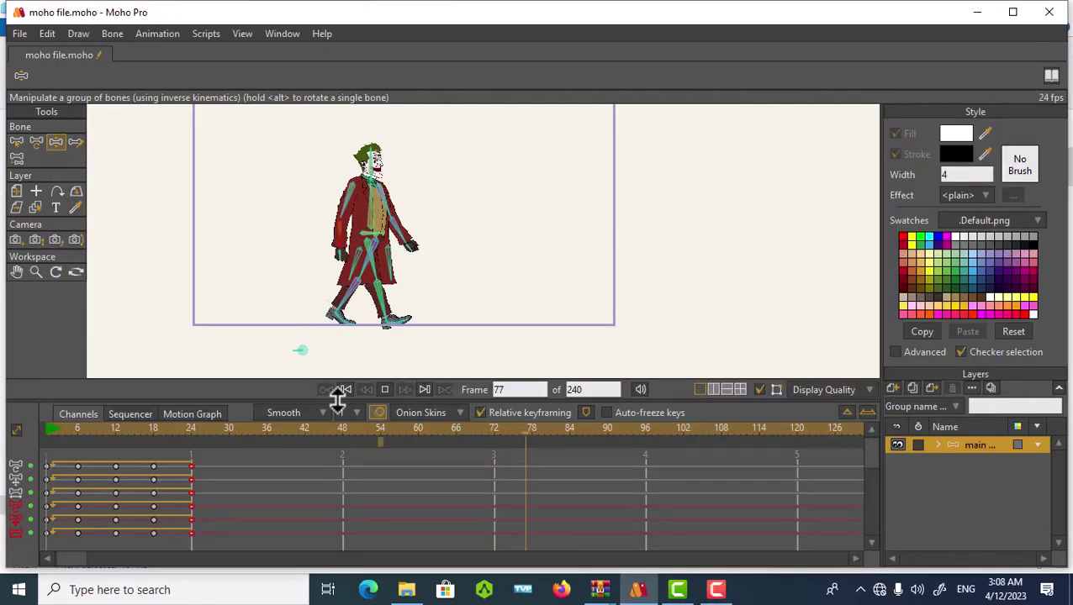
Stop the playback at frame 97, then try moving the whole character layer out past the project frame's left edge and undo it.
{"action": "left_click", "coordinate": [385, 389]}
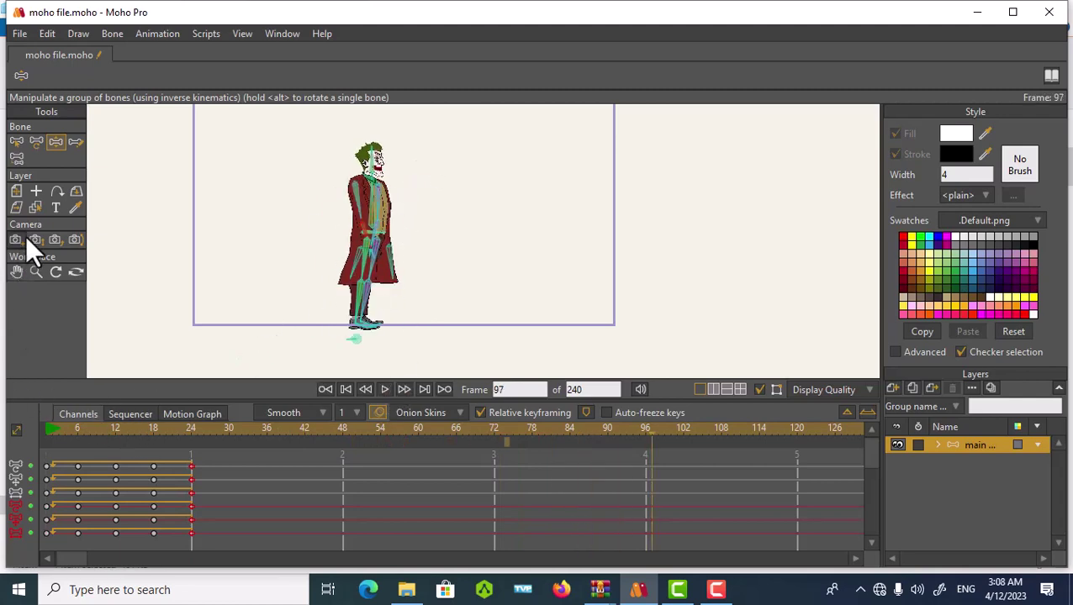
{"action": "left_click", "coordinate": [18, 192]}
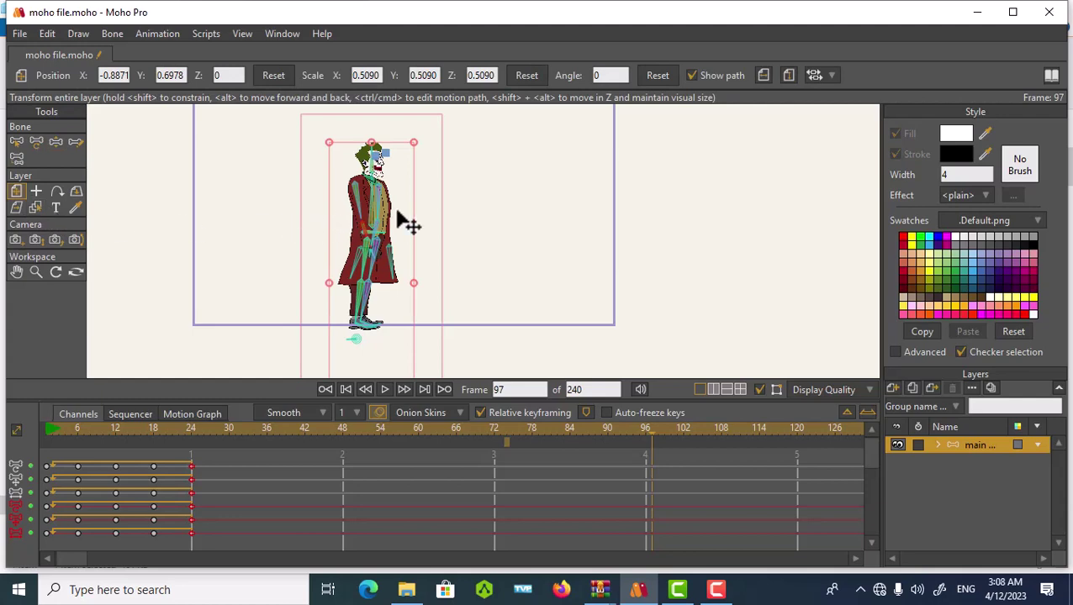
{"action": "left_click_drag", "start_coordinate": [385, 220], "coordinate": [137, 206]}
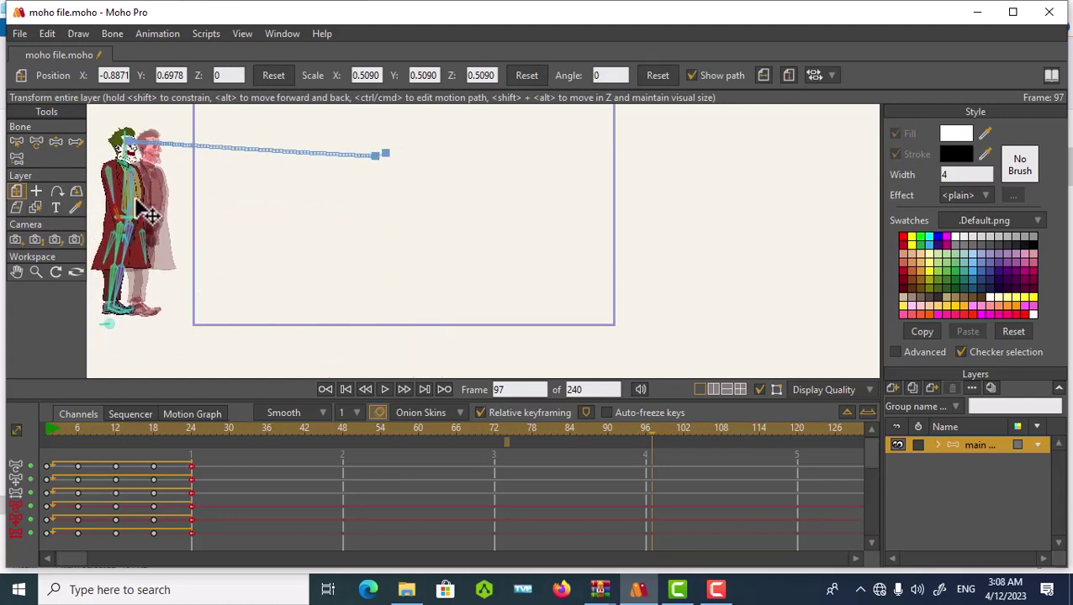
{"action": "left_click", "coordinate": [142, 214]}
{"action": "key", "text": "ctrl+z"}
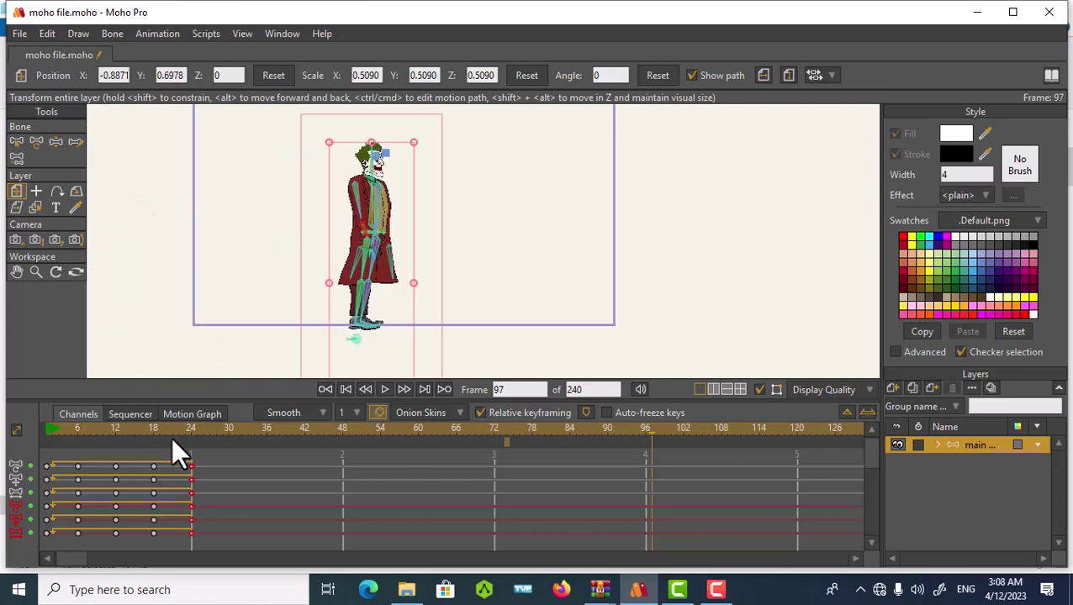
At frame 2, move the whole character layer left outside the project frame, to about X -3.03, Y 0.78.
{"action": "left_click_drag", "start_coordinate": [189, 433], "coordinate": [53, 455]}
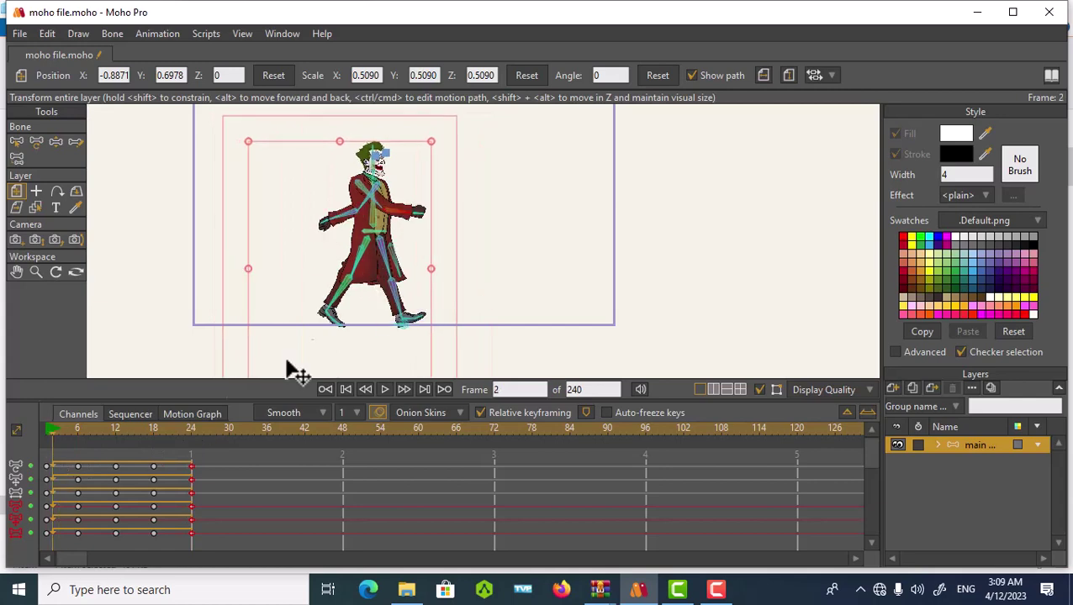
{"action": "left_click_drag", "start_coordinate": [379, 242], "coordinate": [125, 231]}
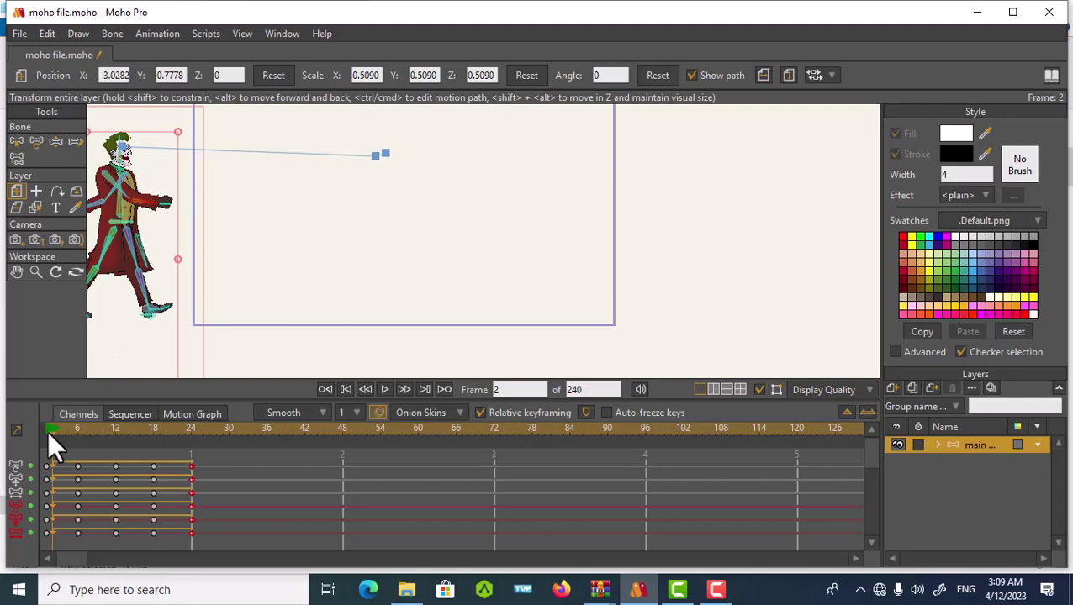
{"action": "left_click_drag", "start_coordinate": [56, 432], "coordinate": [141, 431]}
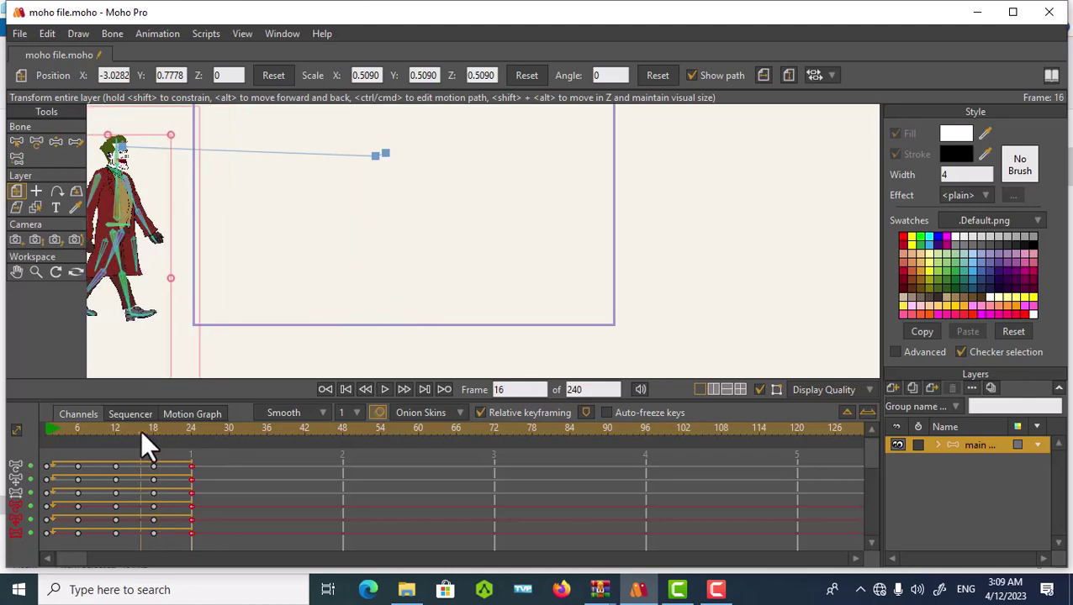
Switch to File Explorer, open the بک گراند موهو folder and browse its background images for a park scene.
{"action": "left_click", "coordinate": [968, 11]}
{"action": "left_click", "coordinate": [185, 518]}
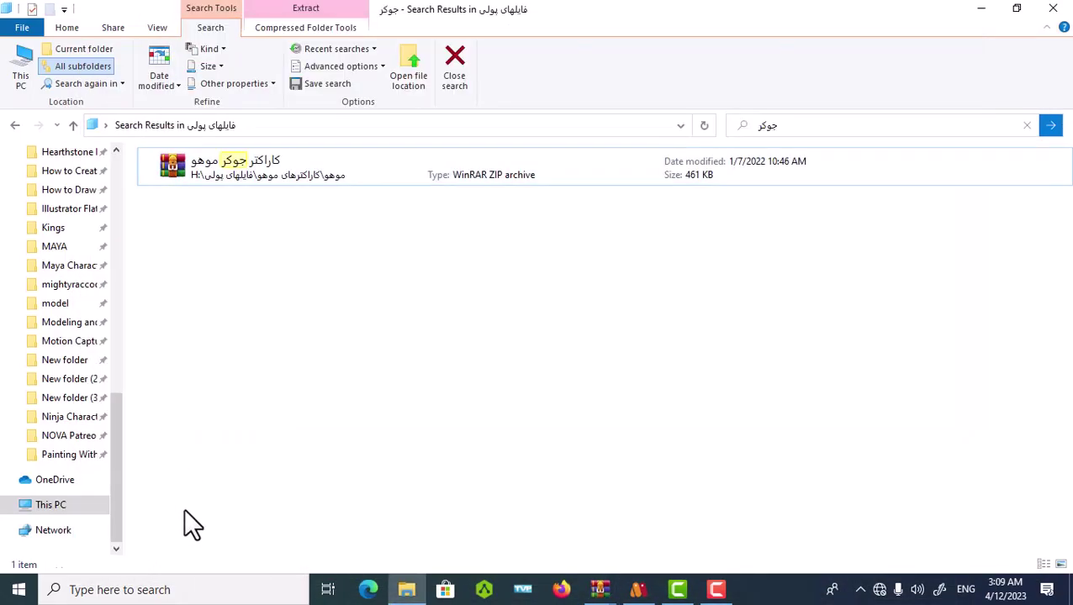
{"action": "left_click", "coordinate": [15, 126]}
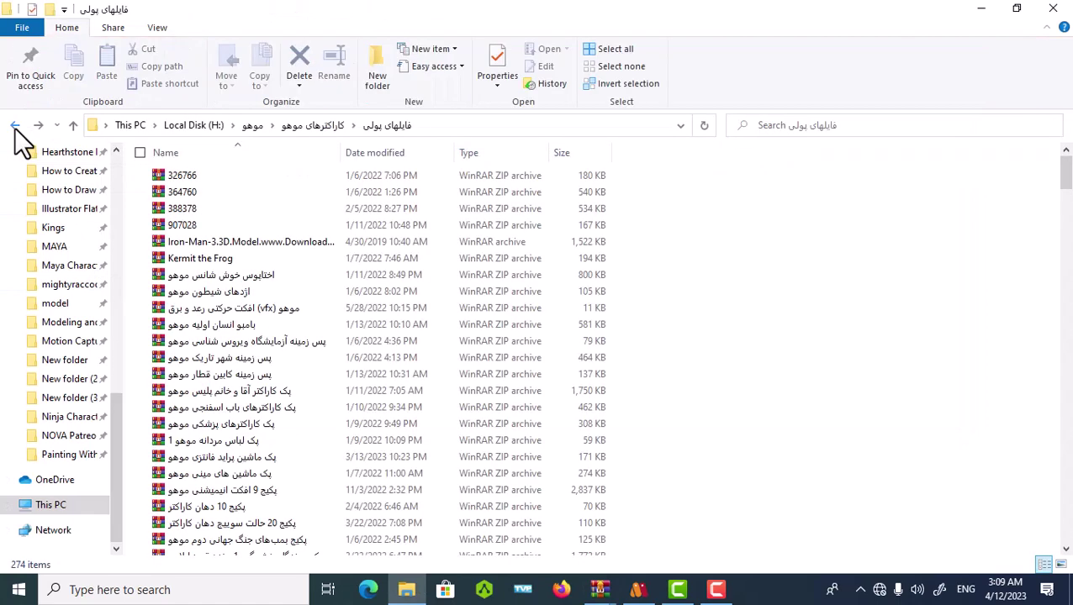
{"action": "left_click", "coordinate": [13, 125]}
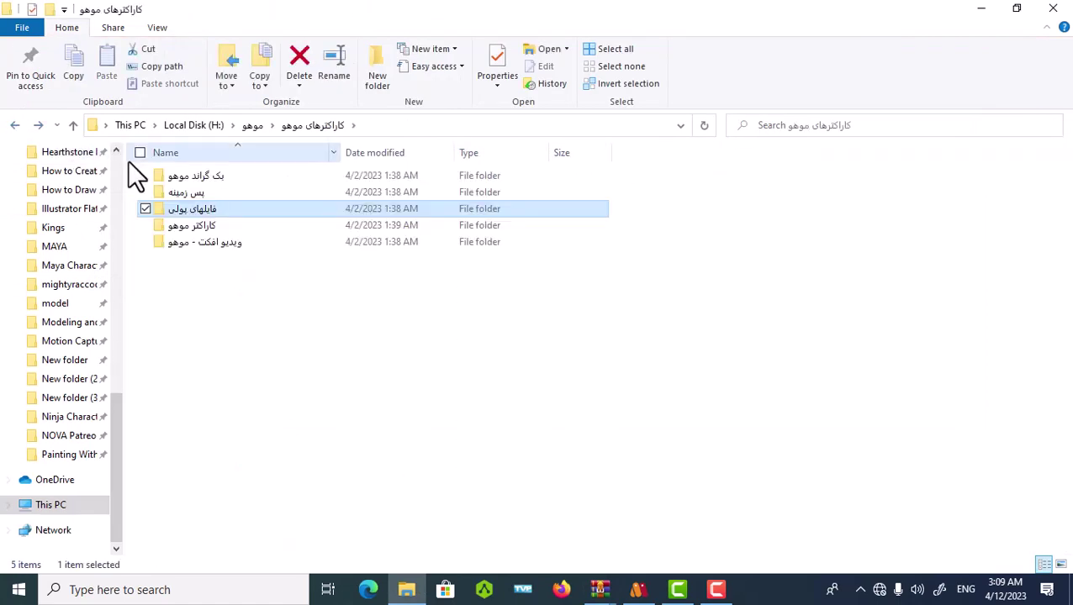
{"action": "double_click", "coordinate": [194, 175]}
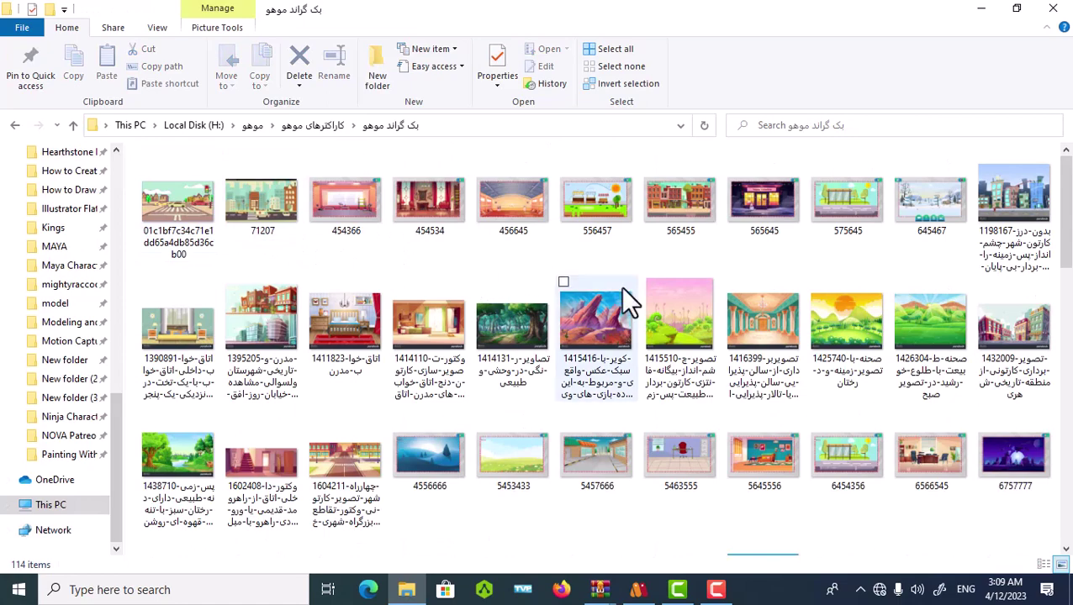
{"action": "scroll", "coordinate": [728, 316], "scroll_direction": "down", "scroll_amount": 10}
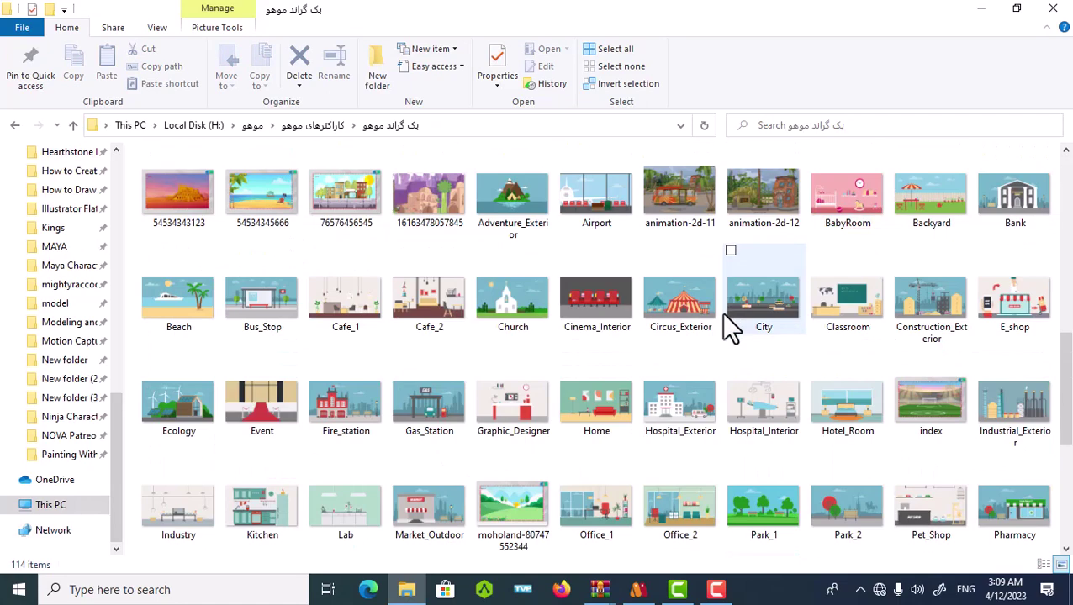
{"action": "scroll", "coordinate": [720, 316], "scroll_direction": "up", "scroll_amount": 3}
{"action": "scroll", "coordinate": [720, 316], "scroll_direction": "down", "scroll_amount": 5}
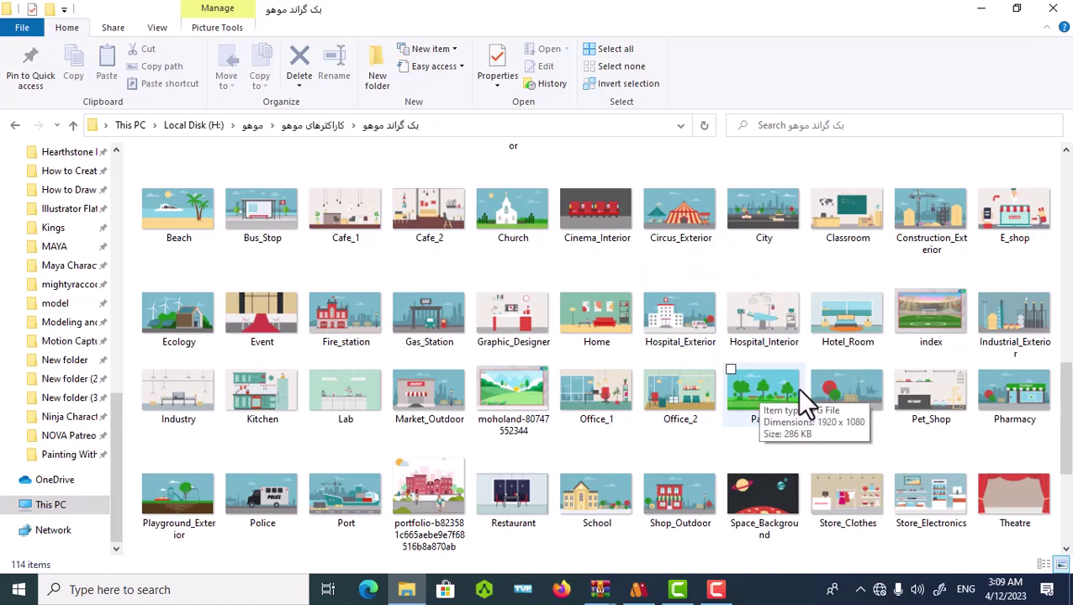
Import the Park_2 background image from File Explorer into the Moho project at frame 0.
{"action": "left_click_drag", "start_coordinate": [830, 393], "coordinate": [874, 589]}
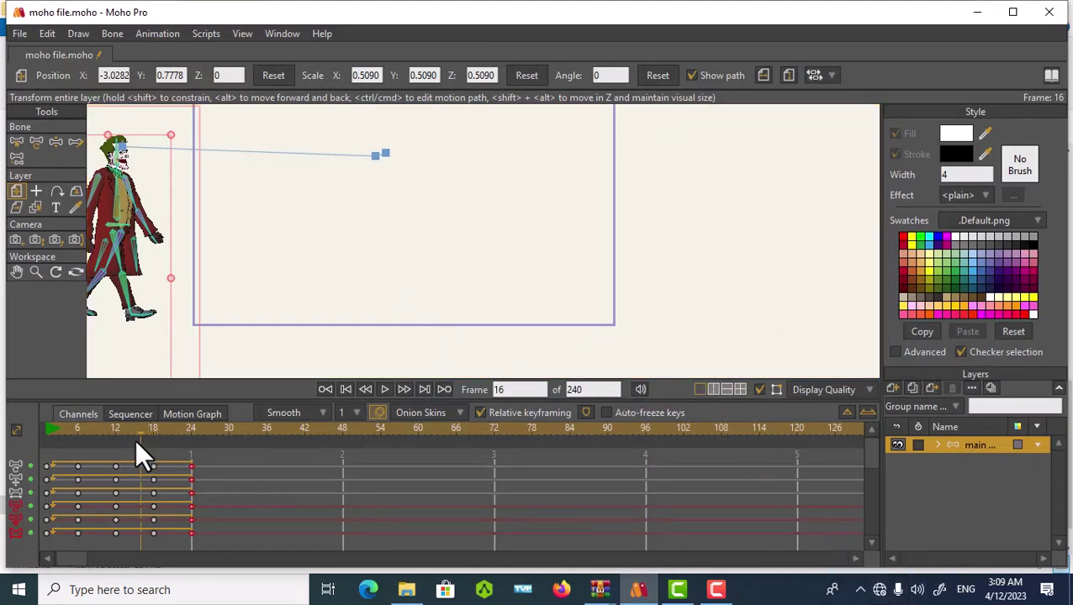
{"action": "left_click_drag", "start_coordinate": [141, 432], "coordinate": [37, 463]}
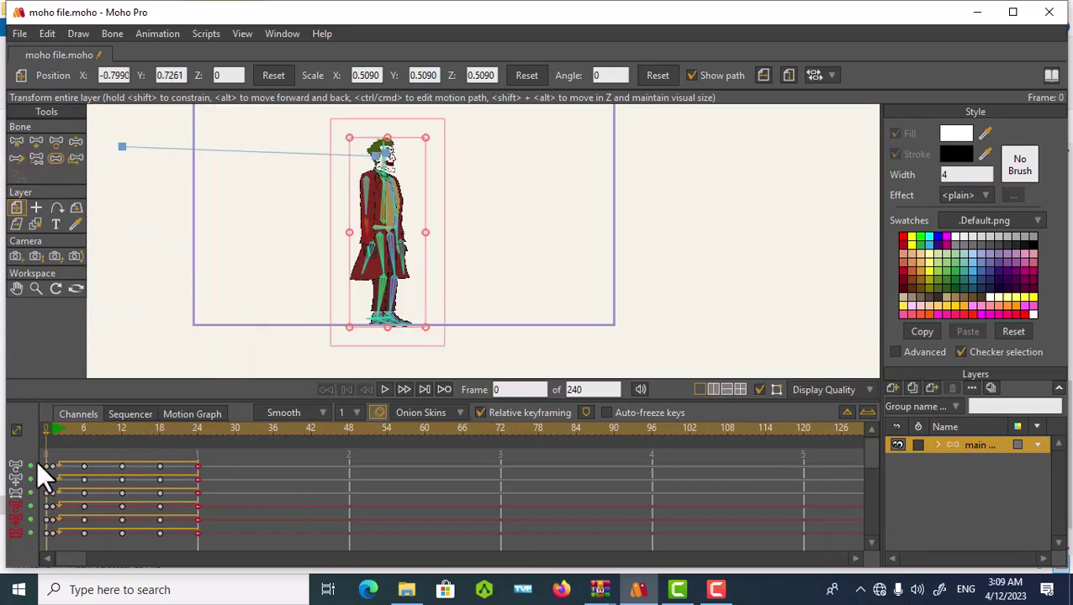
{"action": "left_click", "coordinate": [975, 13]}
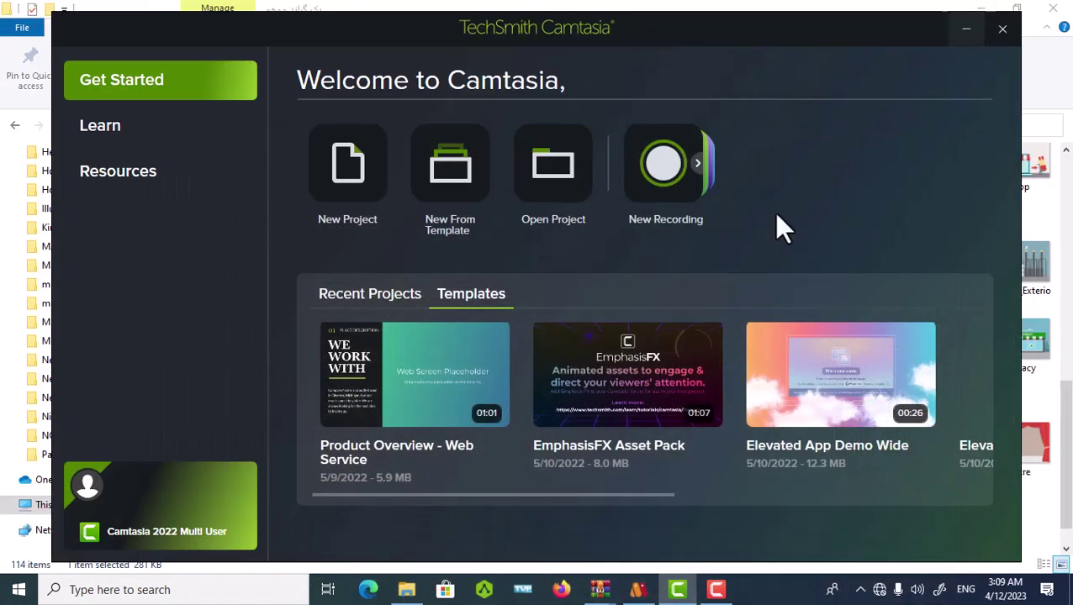
{"action": "left_click", "coordinate": [965, 26]}
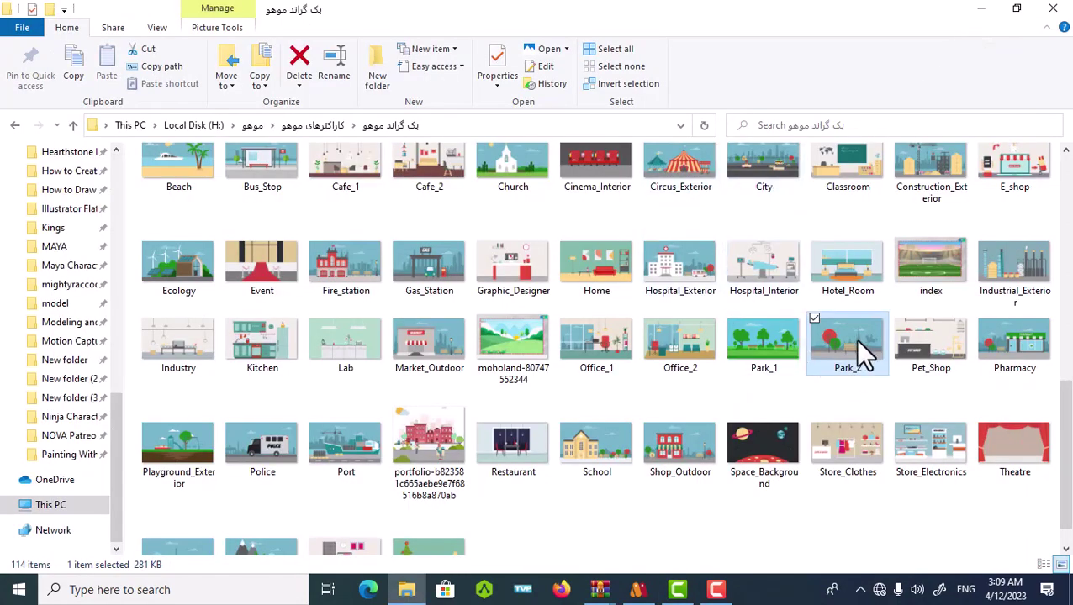
{"action": "left_click_drag", "start_coordinate": [856, 341], "coordinate": [427, 301]}
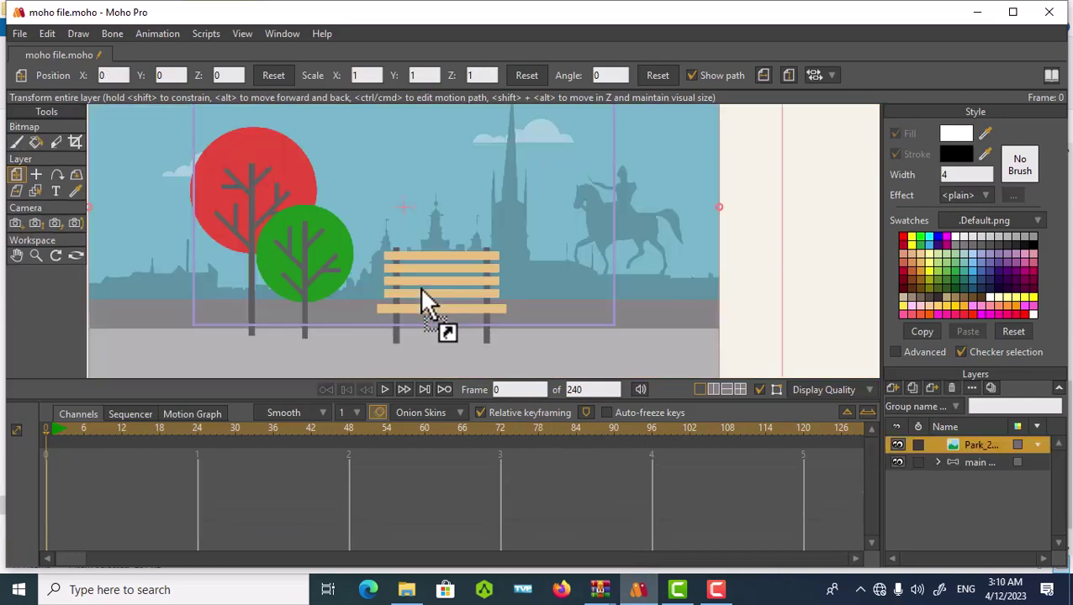
Scale the Park_2 background to about 0.70 to fit the project frame and place its layer beneath the main bone layer.
{"action": "scroll", "coordinate": [555, 290], "scroll_direction": "down", "scroll_amount": 1}
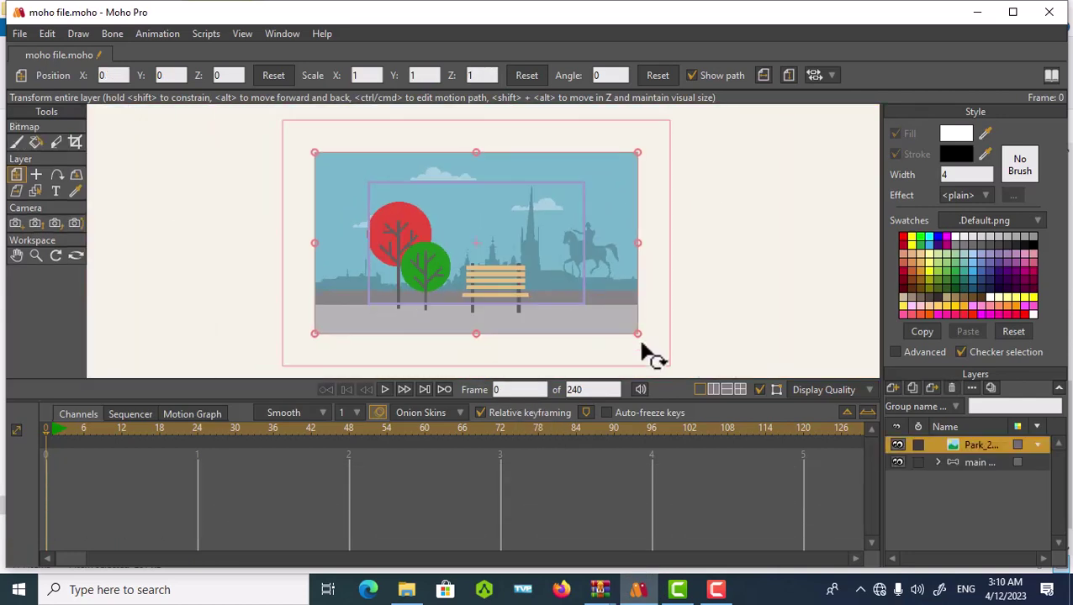
{"action": "left_click_drag", "start_coordinate": [638, 334], "coordinate": [590, 309]}
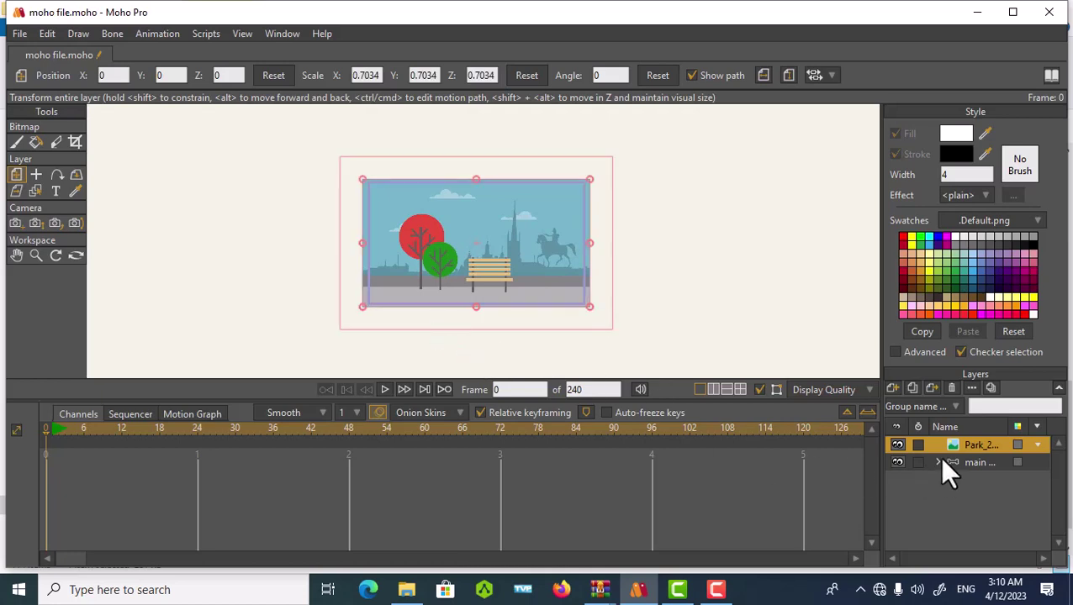
{"action": "left_click_drag", "start_coordinate": [943, 443], "coordinate": [948, 473]}
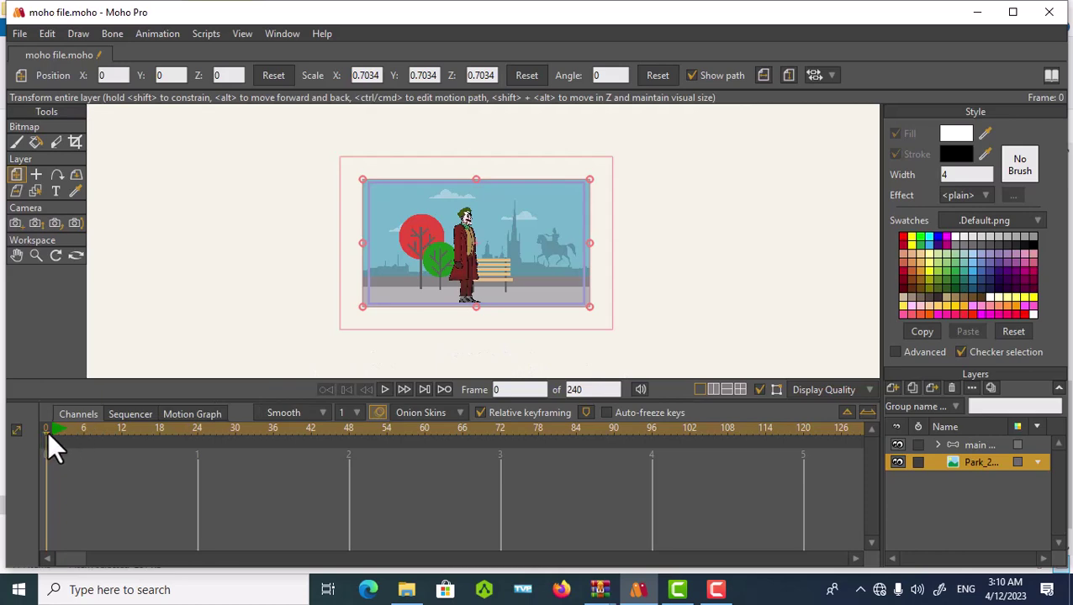
At frame 72, move the main bone layer past the background's right edge, to about X 1.81, Y 0.82.
{"action": "left_click_drag", "start_coordinate": [48, 431], "coordinate": [501, 463]}
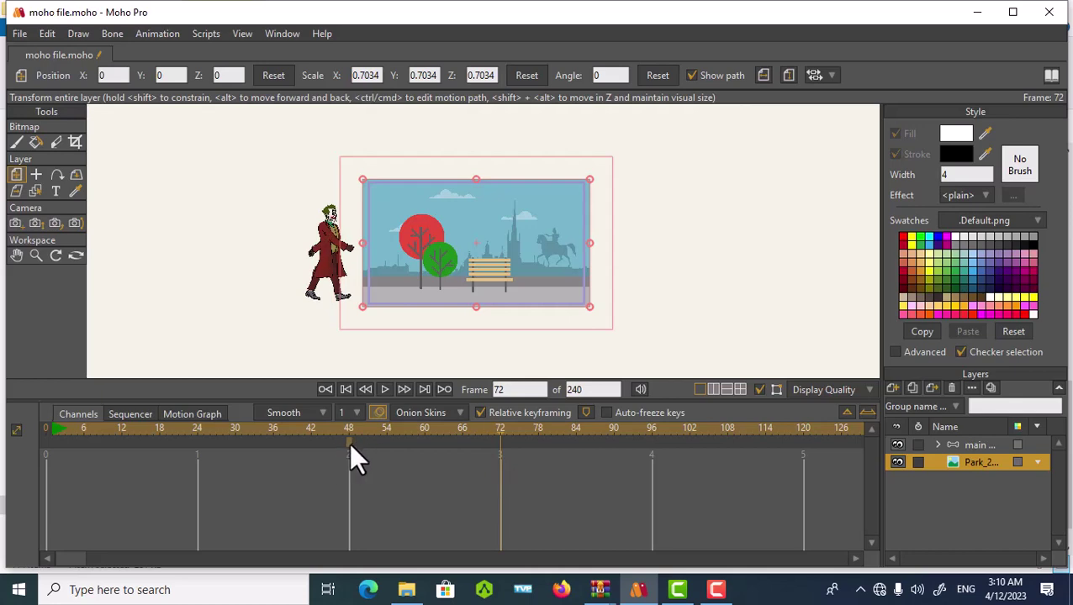
{"action": "left_click", "coordinate": [19, 176]}
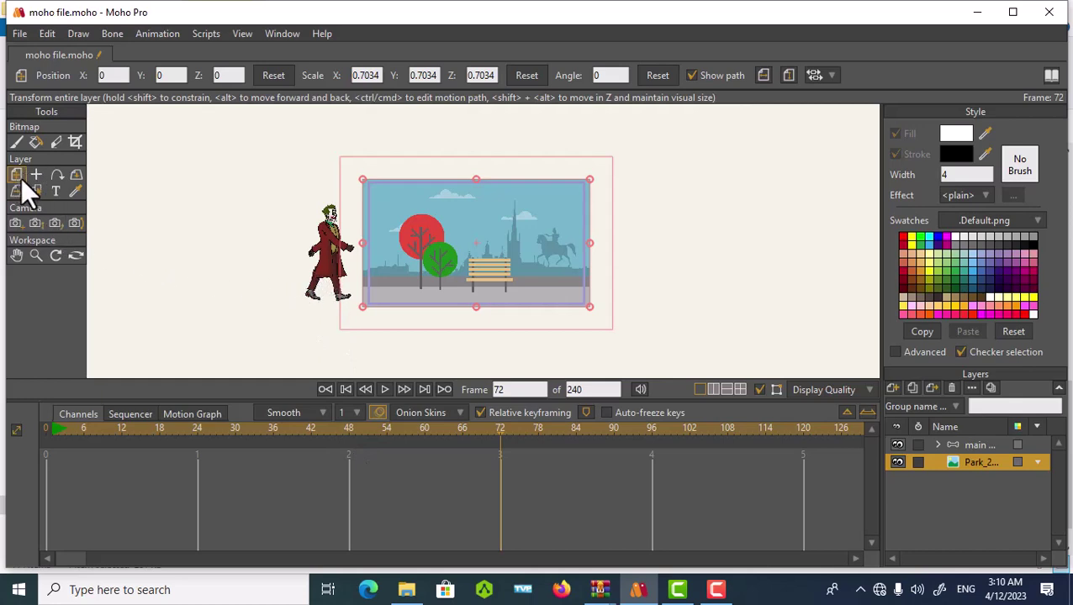
{"action": "left_click", "coordinate": [945, 445]}
{"action": "left_click_drag", "start_coordinate": [331, 277], "coordinate": [626, 273]}
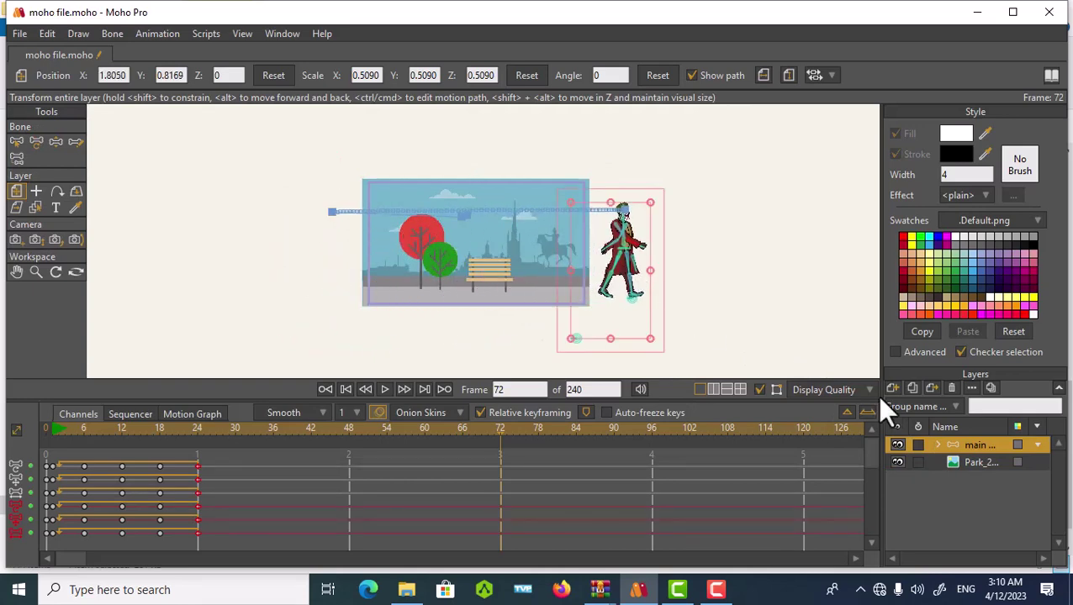
Turn on motion blur for the main bone layer, with sub-frame motion blur and a frame count of 20.
{"action": "double_click", "coordinate": [953, 444]}
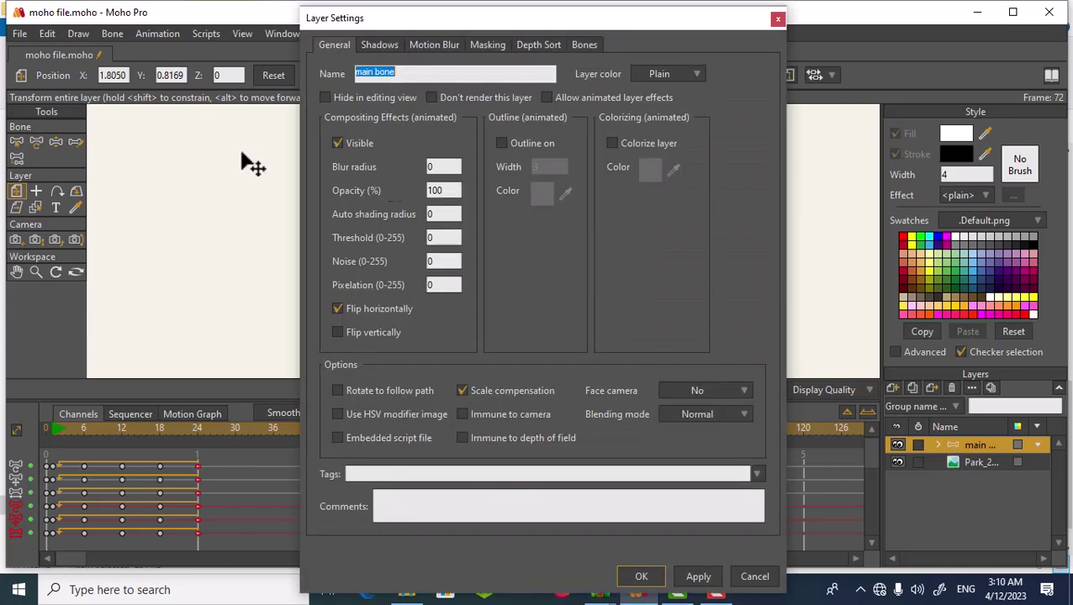
{"action": "left_click", "coordinate": [446, 46]}
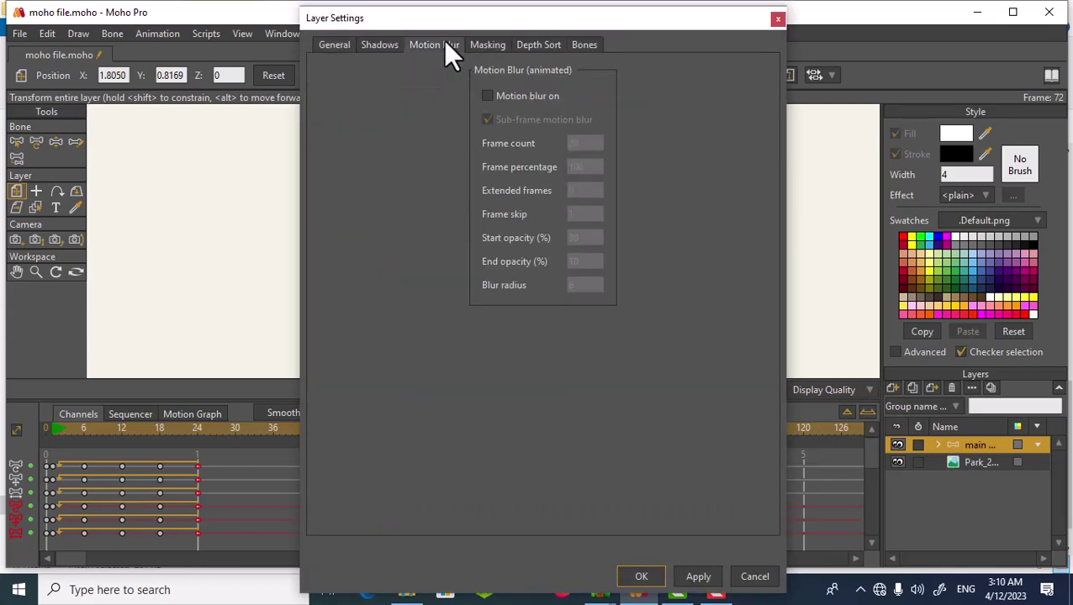
{"action": "left_click", "coordinate": [488, 96]}
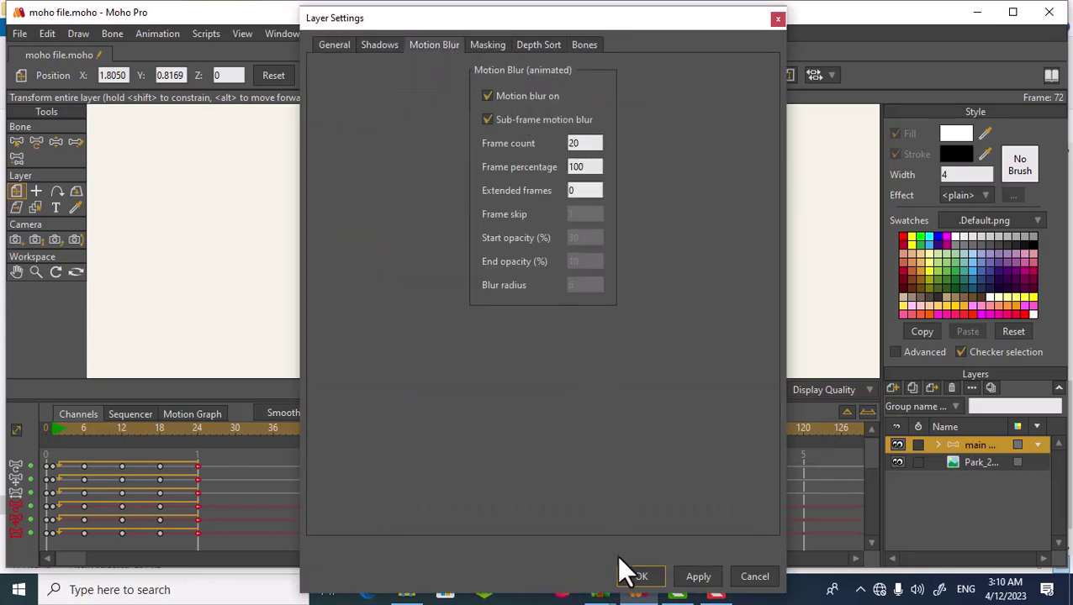
{"action": "left_click", "coordinate": [628, 579]}
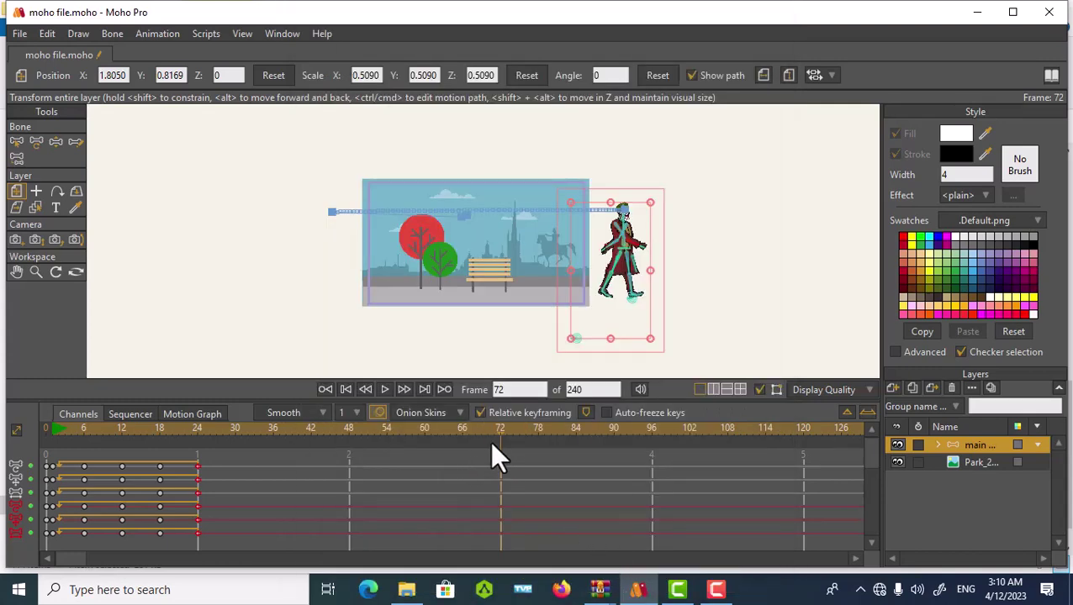
Try to export frames 1 to 70 as an MP4 (H.264-AAC) at quality 100 to the Desktop.
{"action": "left_click_drag", "start_coordinate": [500, 446], "coordinate": [502, 496]}
{"action": "left_click", "coordinate": [13, 35]}
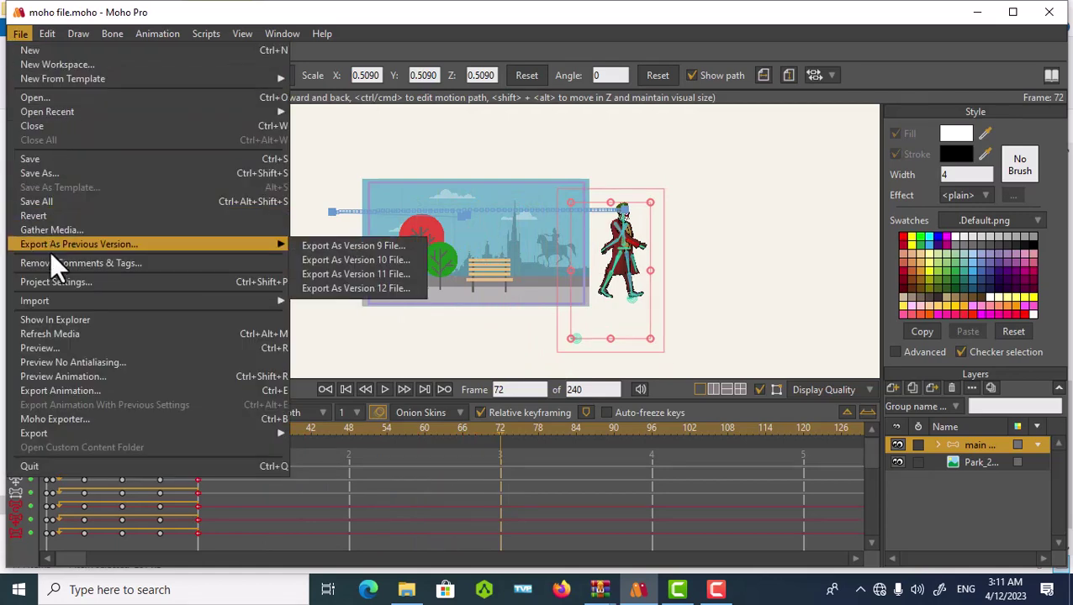
{"action": "mouse_move", "coordinate": [48, 303]}
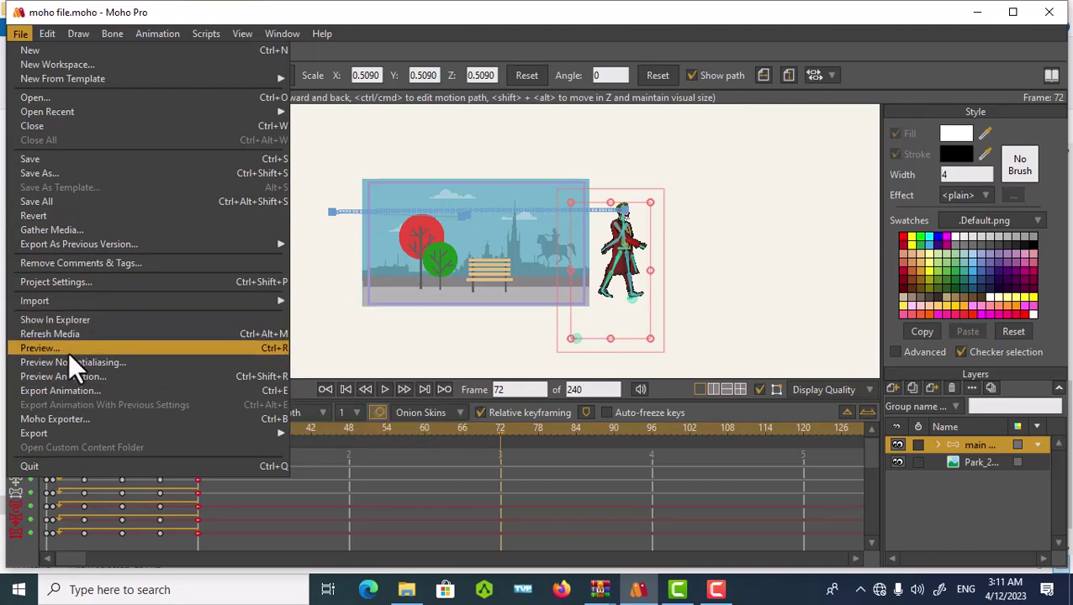
{"action": "left_click", "coordinate": [64, 387]}
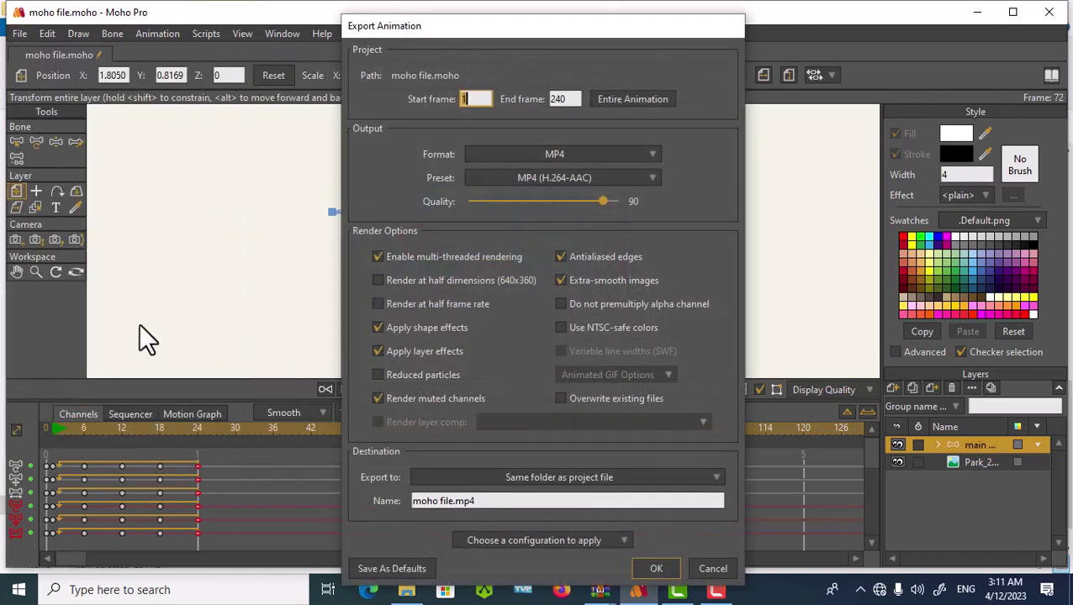
{"action": "left_click_drag", "start_coordinate": [603, 200], "coordinate": [627, 206]}
{"action": "double_click", "coordinate": [565, 99]}
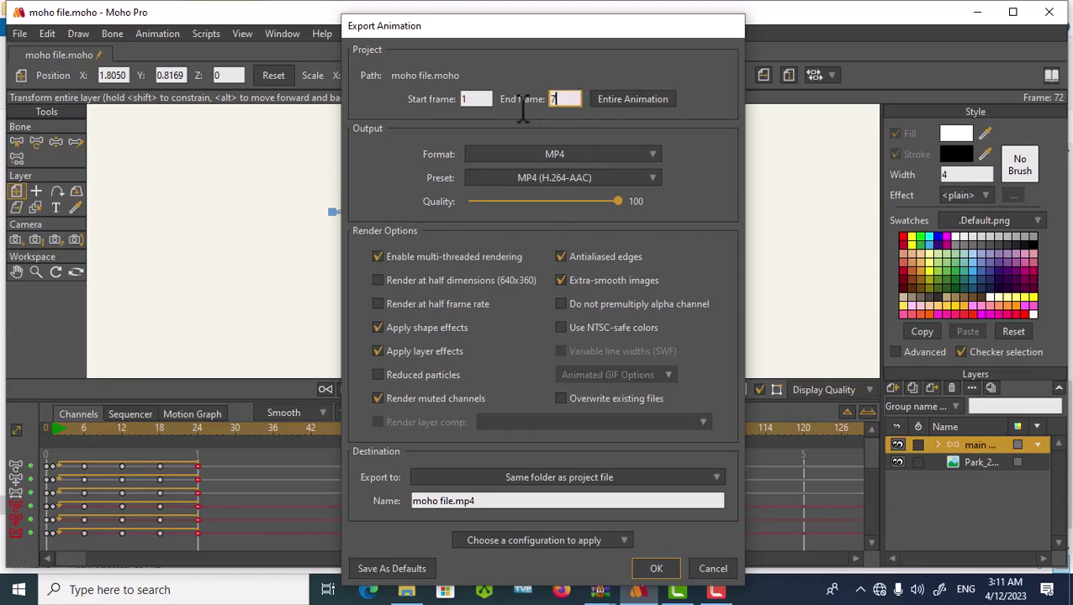
{"action": "left_click", "coordinate": [592, 473]}
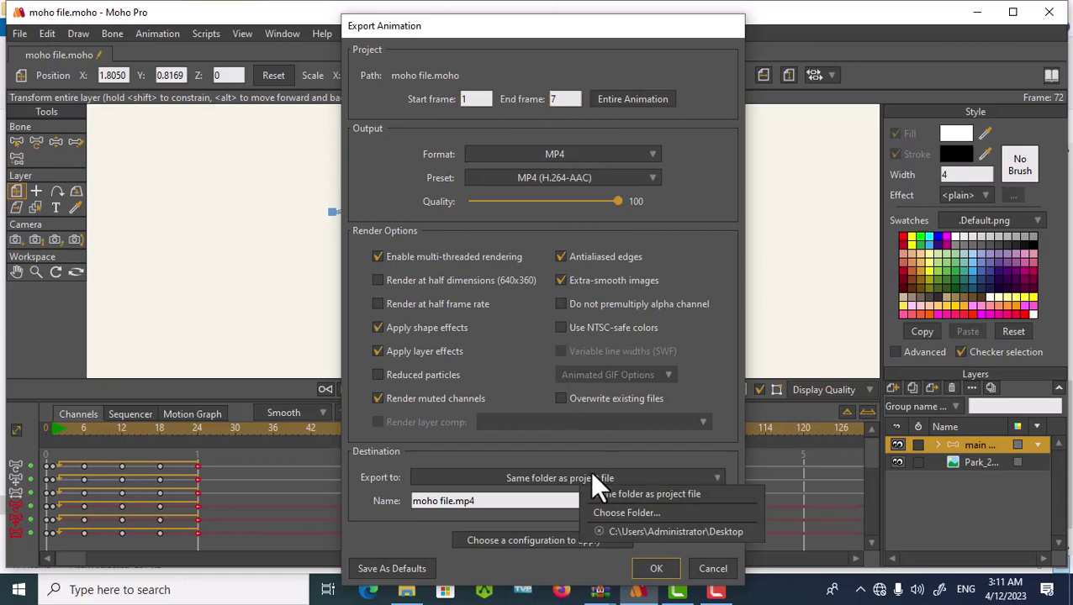
{"action": "left_click", "coordinate": [646, 531]}
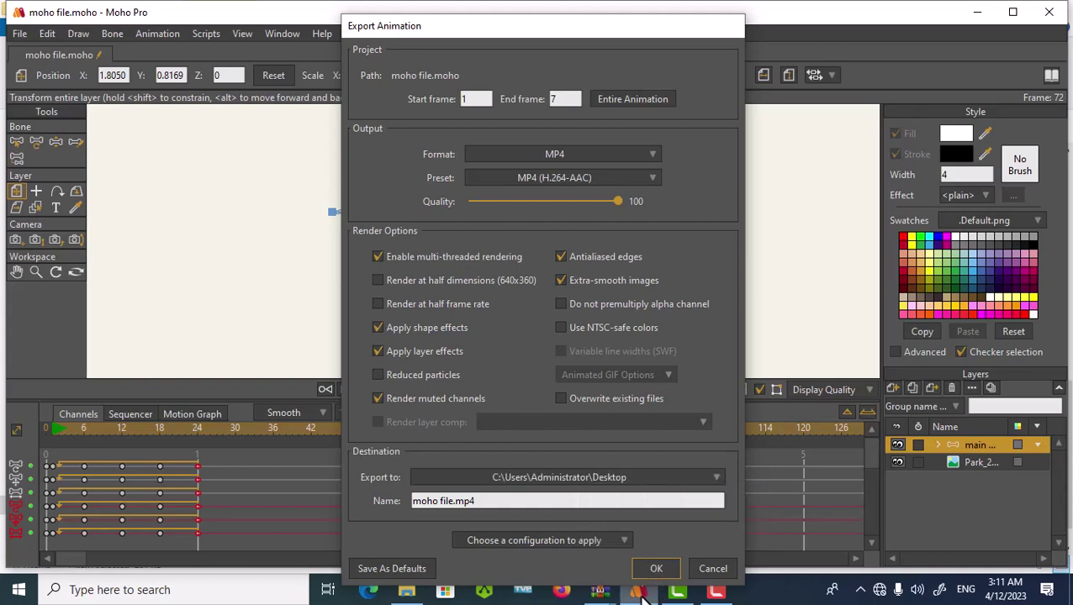
{"action": "mouse_move", "coordinate": [643, 598]}
{"action": "double_click", "coordinate": [564, 99]}
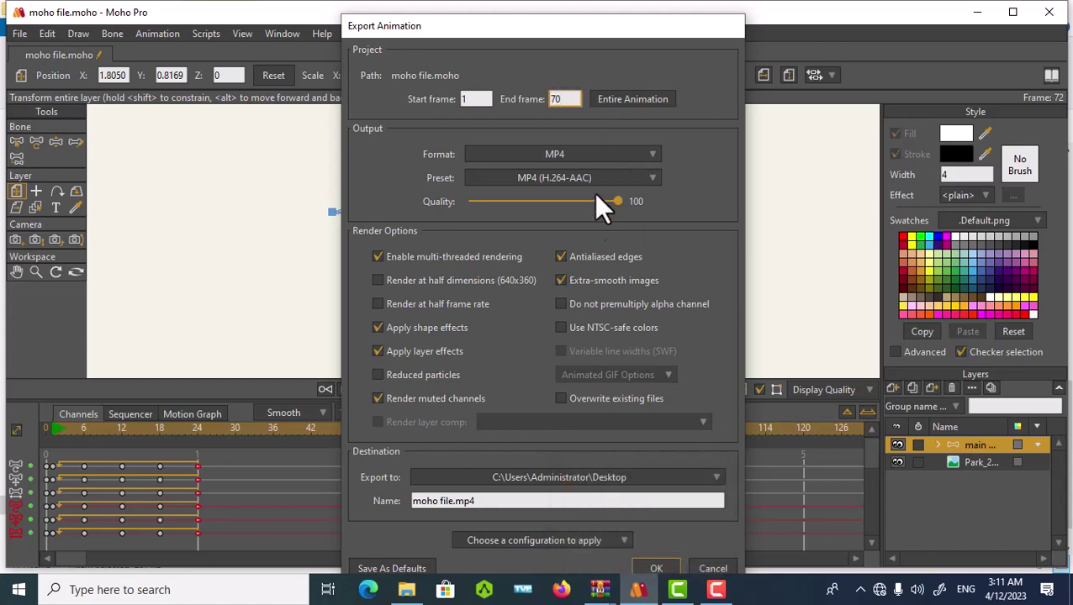
{"action": "left_click", "coordinate": [653, 567]}
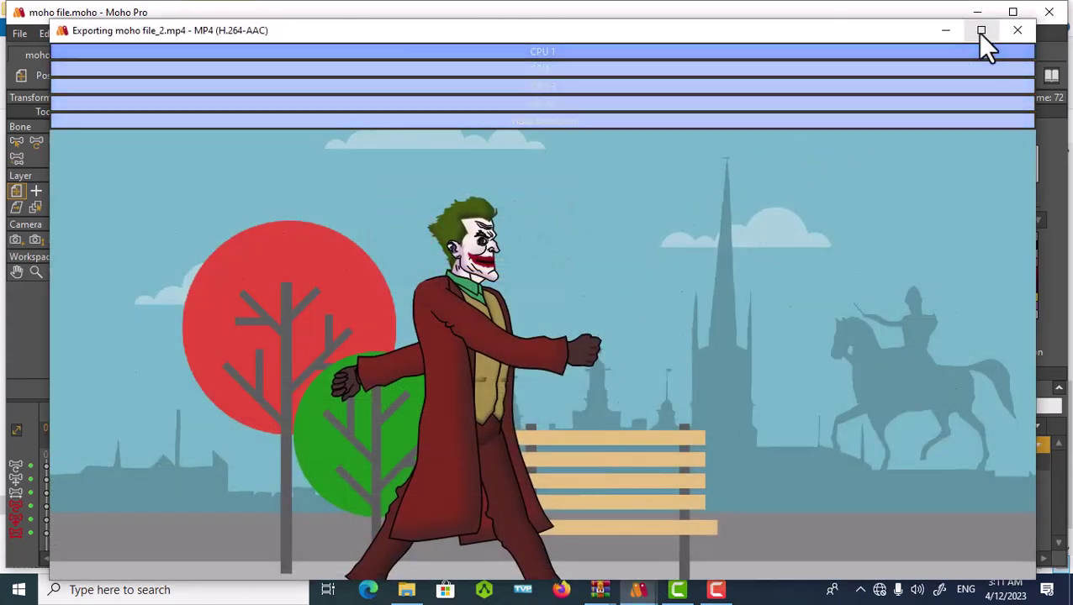
Review the character's movement in the timeline back to frame 6 and abort the export in progress.
{"action": "left_click", "coordinate": [980, 31]}
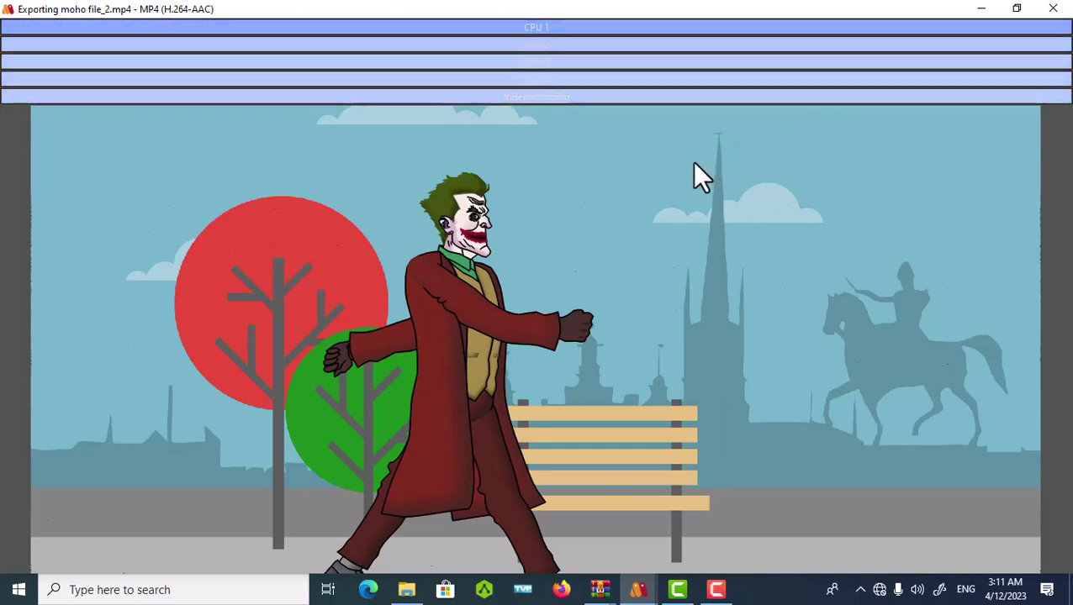
{"action": "left_click", "coordinate": [981, 8]}
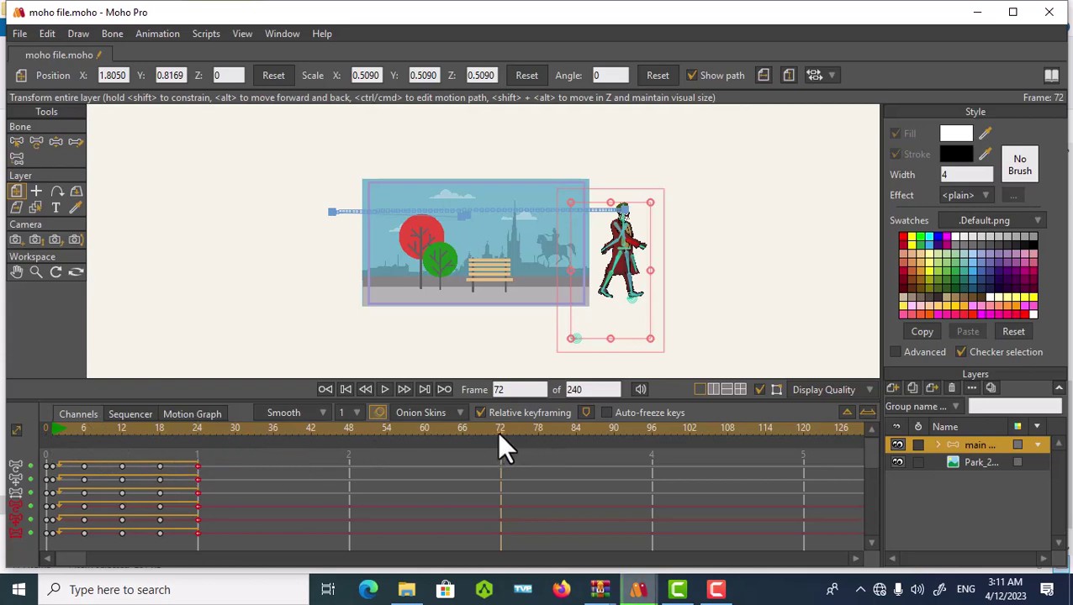
{"action": "left_click_drag", "start_coordinate": [496, 430], "coordinate": [82, 488]}
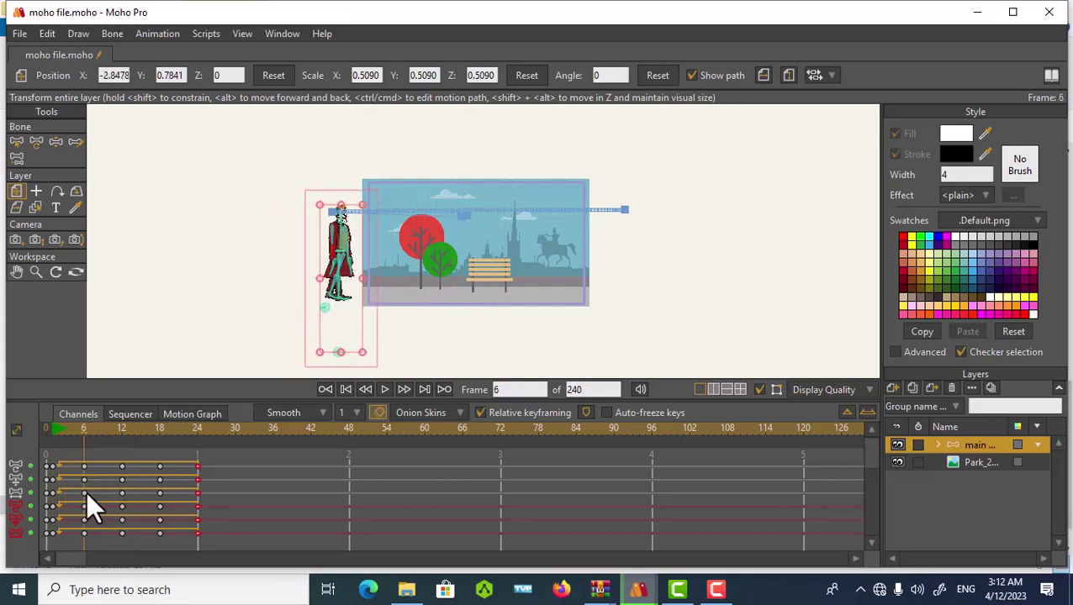
{"action": "mouse_move", "coordinate": [638, 589]}
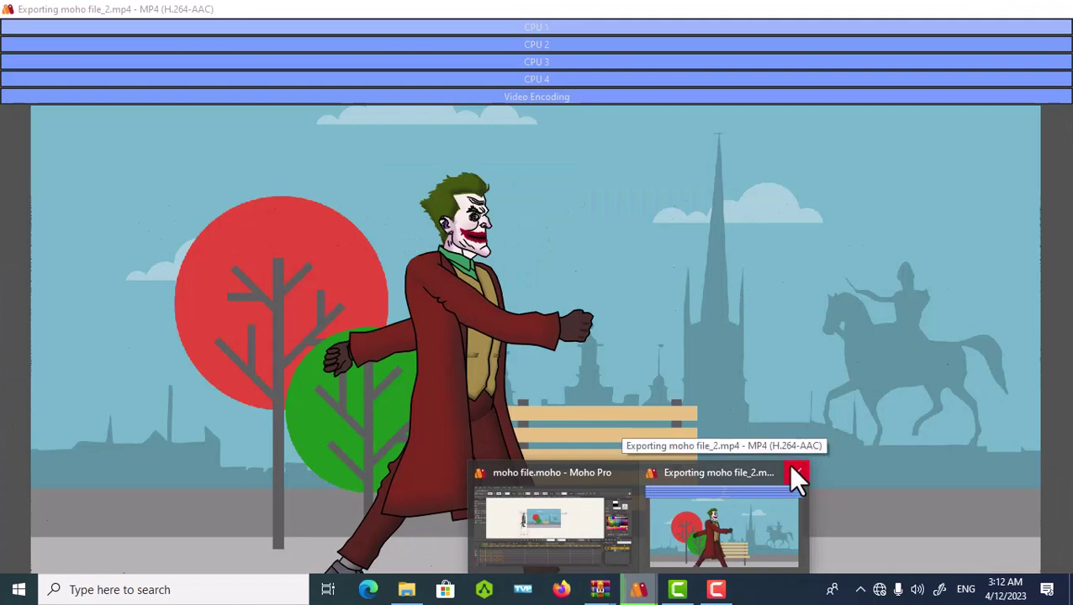
{"action": "left_click", "coordinate": [794, 473]}
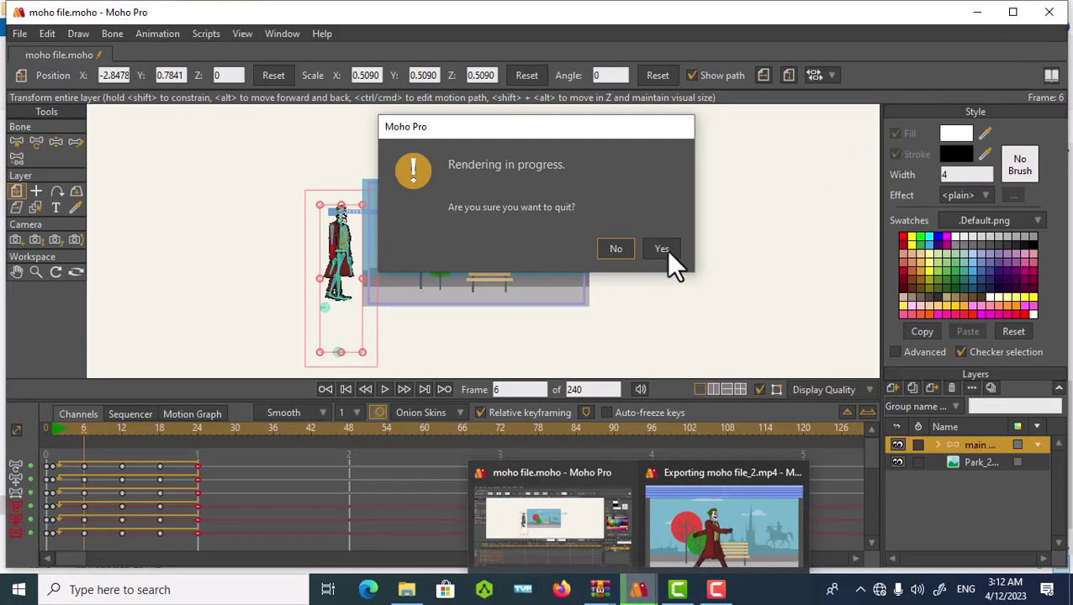
{"action": "left_click", "coordinate": [666, 250]}
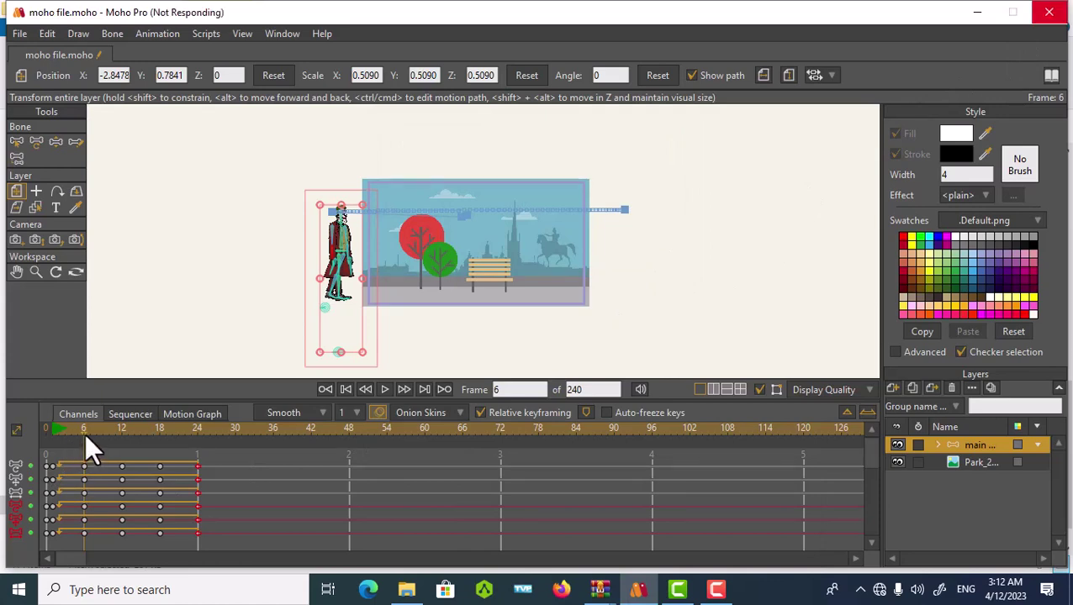
At frame 1, move the main bone layer past the background's left edge, to about X -3.10, Y 0.72, and scrub through the walk.
{"action": "left_click_drag", "start_coordinate": [85, 433], "coordinate": [53, 436]}
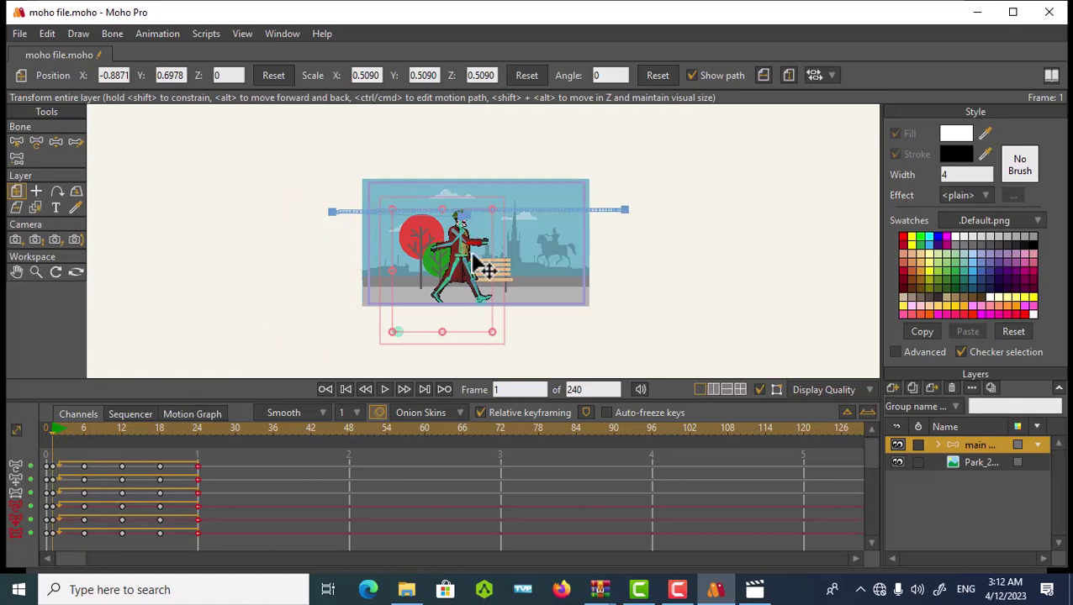
{"action": "left_click_drag", "start_coordinate": [486, 268], "coordinate": [337, 263]}
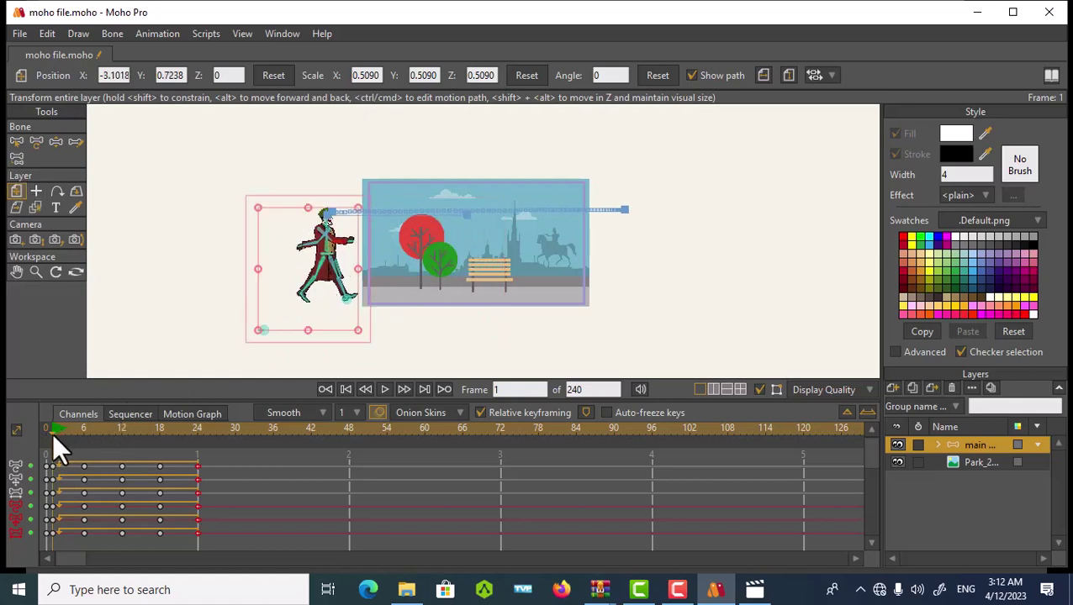
{"action": "left_click_drag", "start_coordinate": [52, 432], "coordinate": [448, 545]}
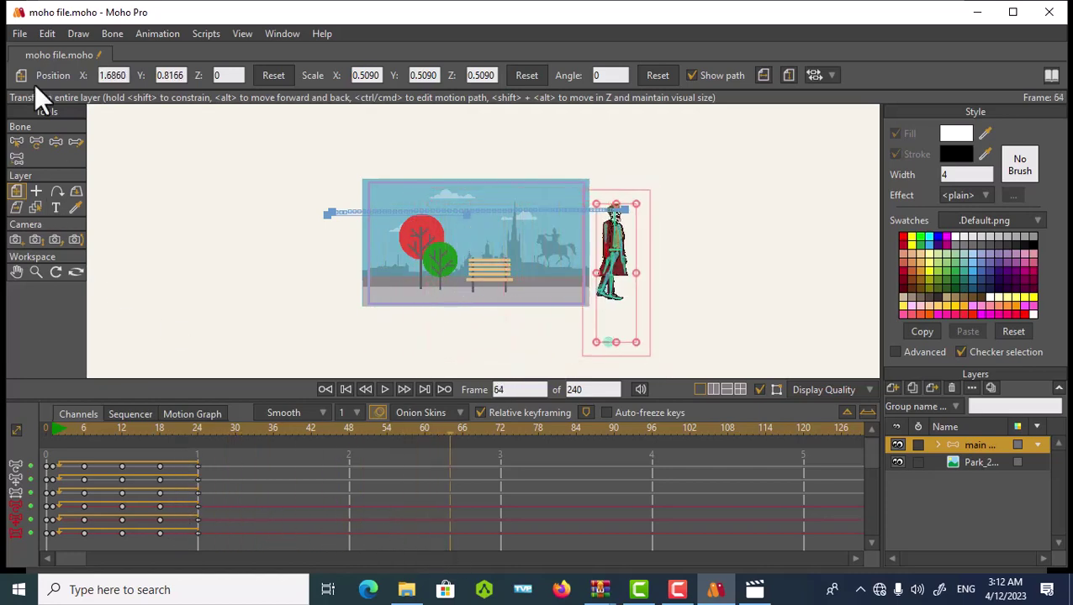
Export frames 1 to 70 as an MP4 (H.264-AAC) at quality 100 to the Desktop and maximize the render window.
{"action": "left_click", "coordinate": [19, 34]}
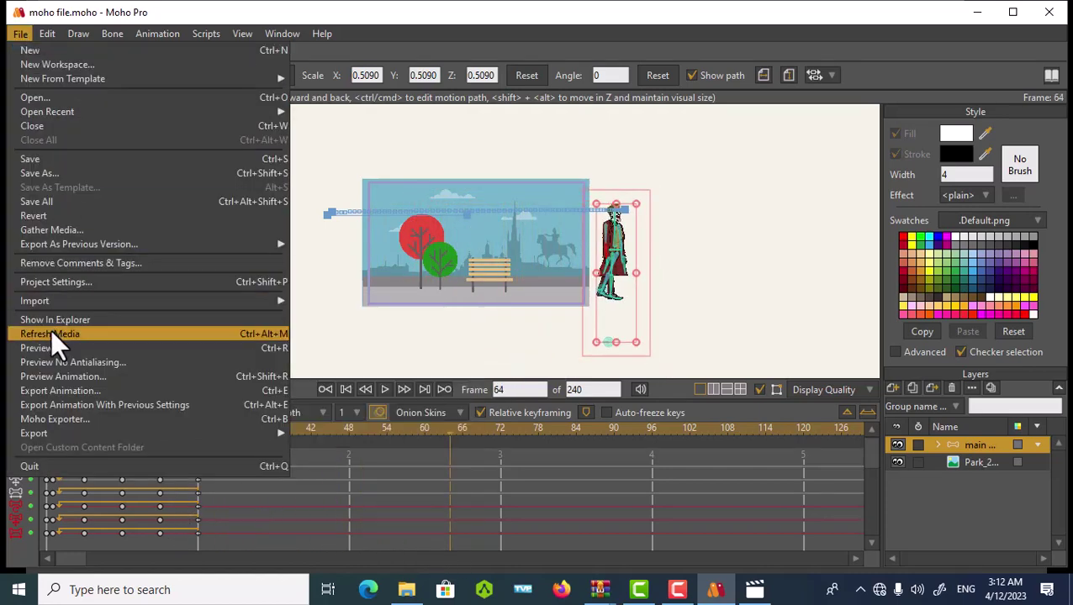
{"action": "left_click", "coordinate": [58, 391]}
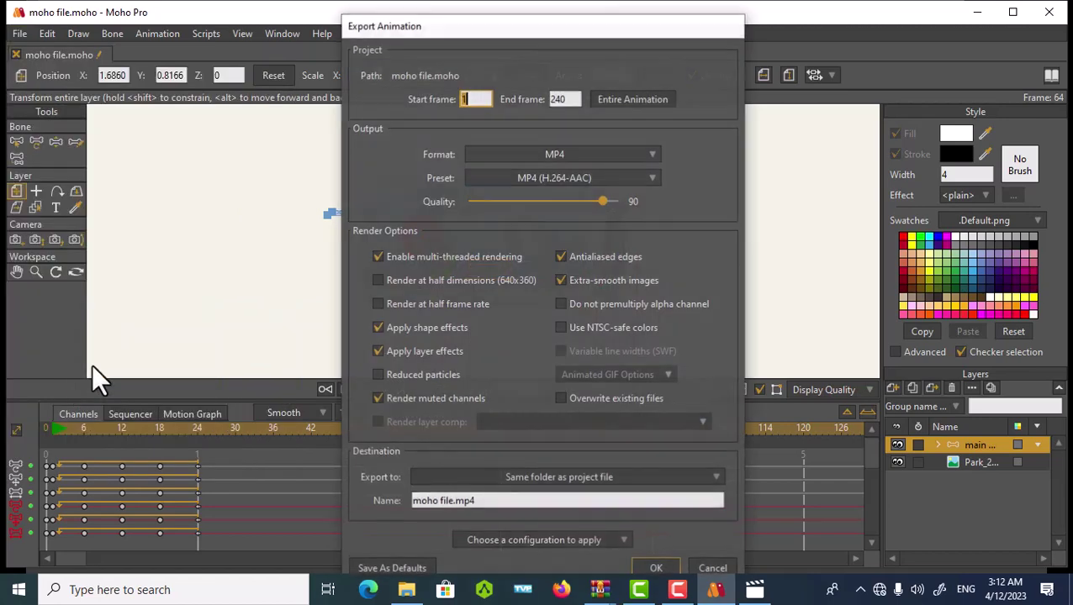
{"action": "double_click", "coordinate": [570, 99]}
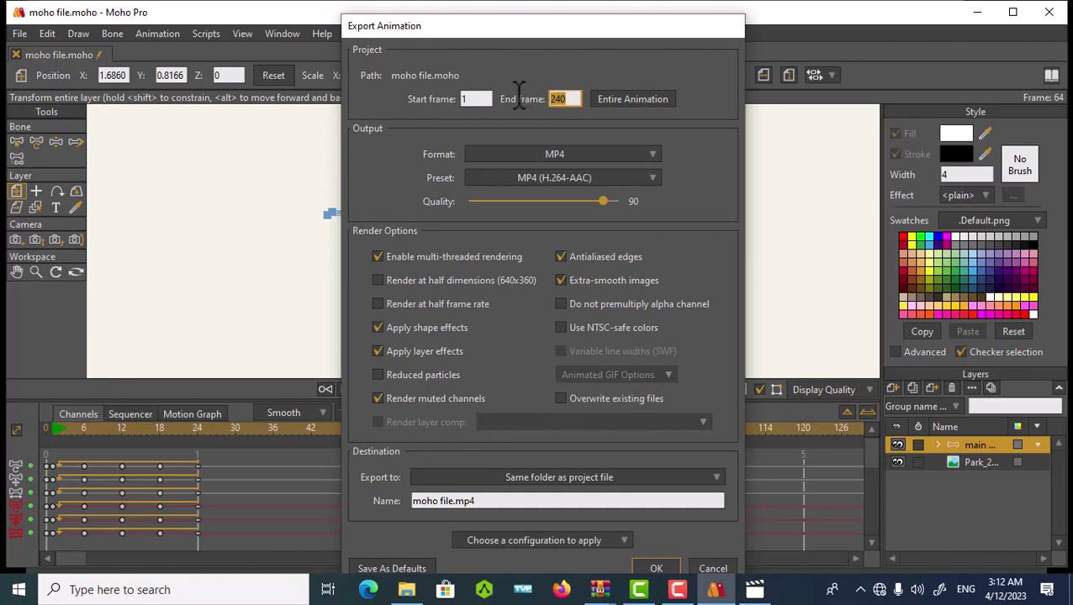
{"action": "type", "text": "70"}
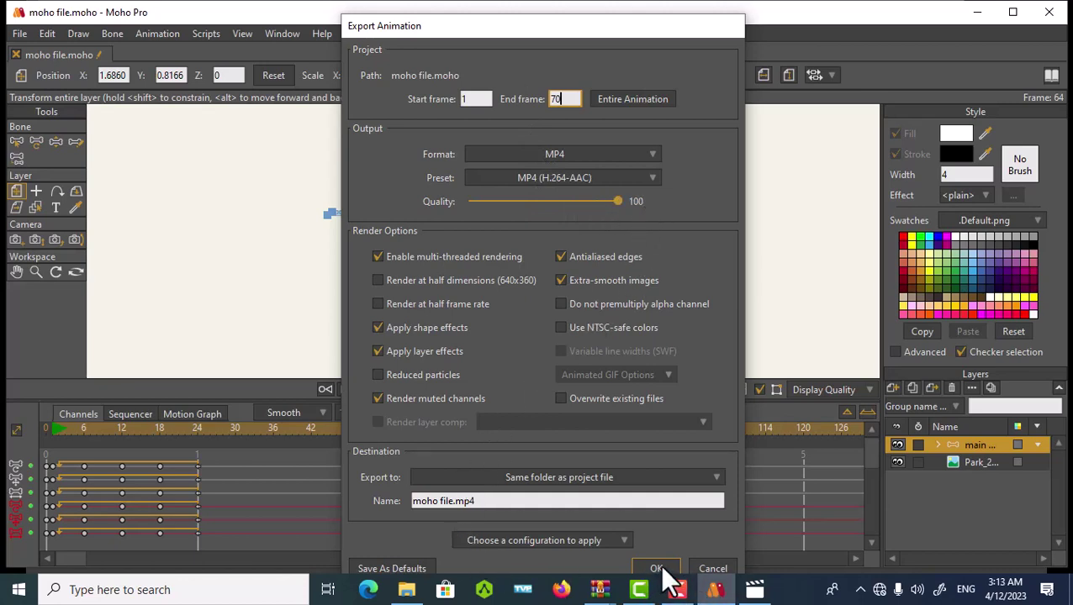
{"action": "left_click", "coordinate": [636, 477]}
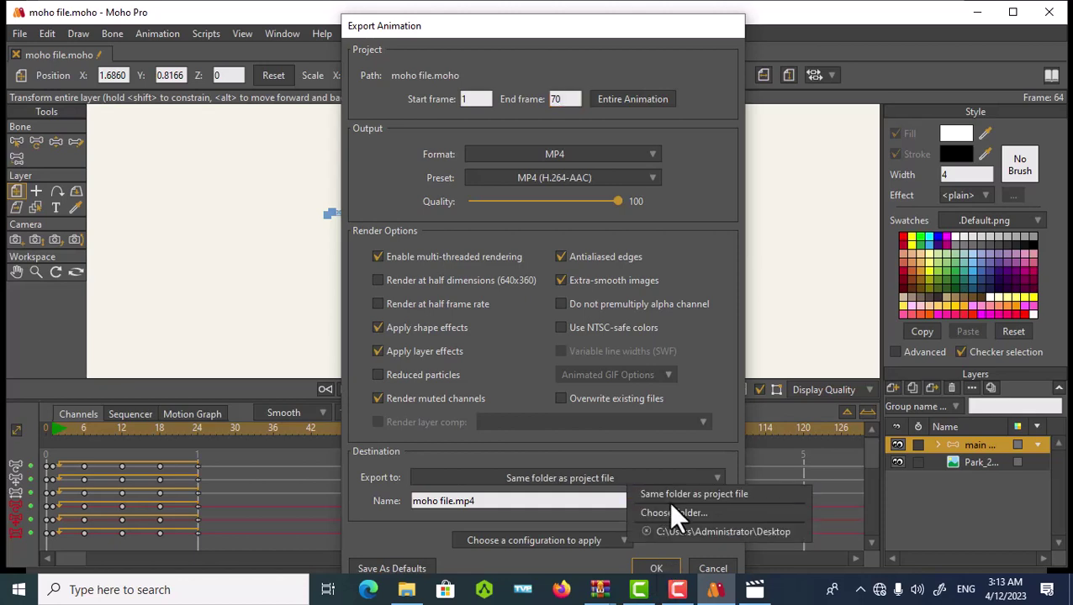
{"action": "left_click", "coordinate": [695, 530]}
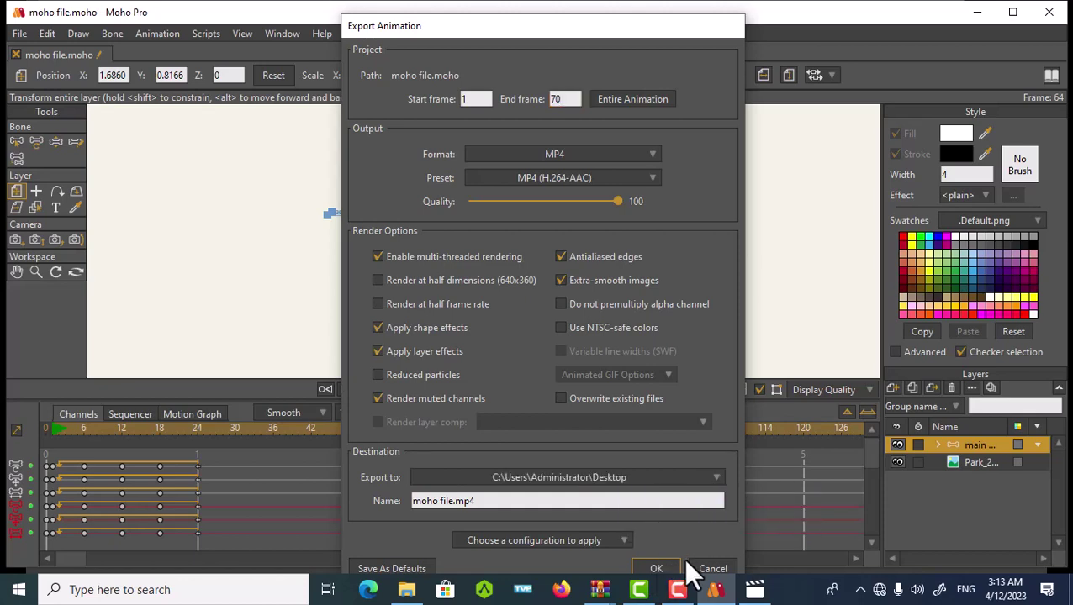
{"action": "left_click", "coordinate": [666, 570]}
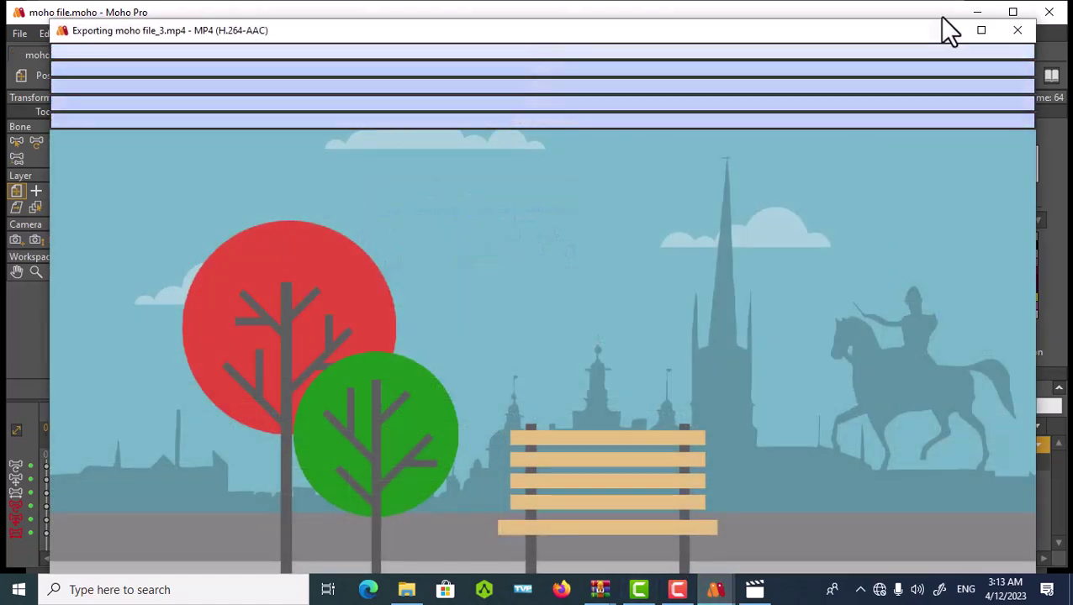
{"action": "left_click", "coordinate": [973, 32]}
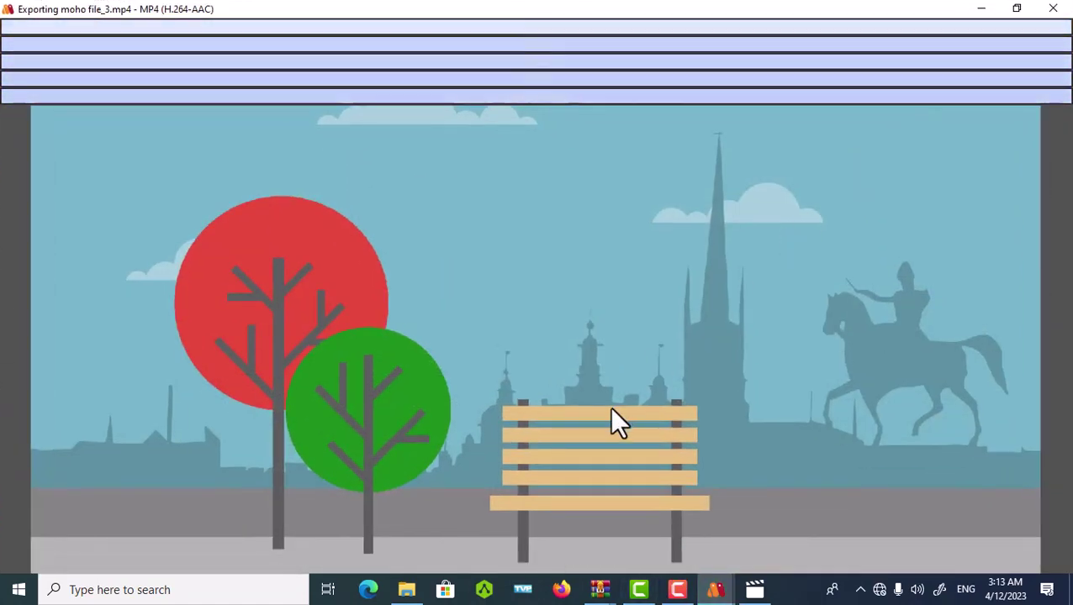